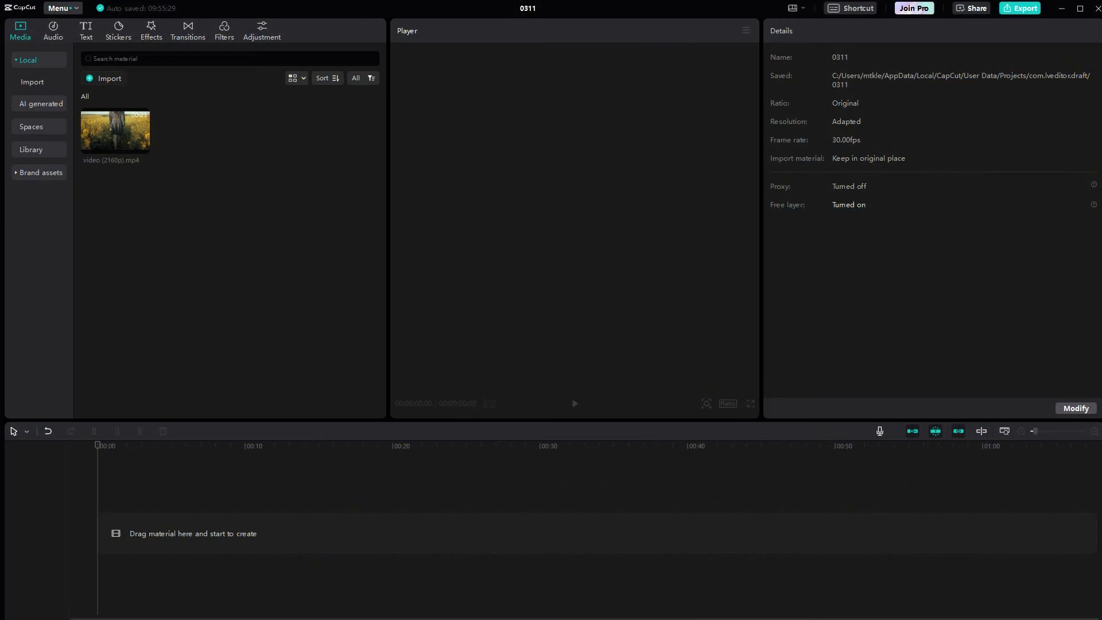
Add the flower-field video (2160p).mp4 to the timeline and preview it briefly.
left_click(142, 146)
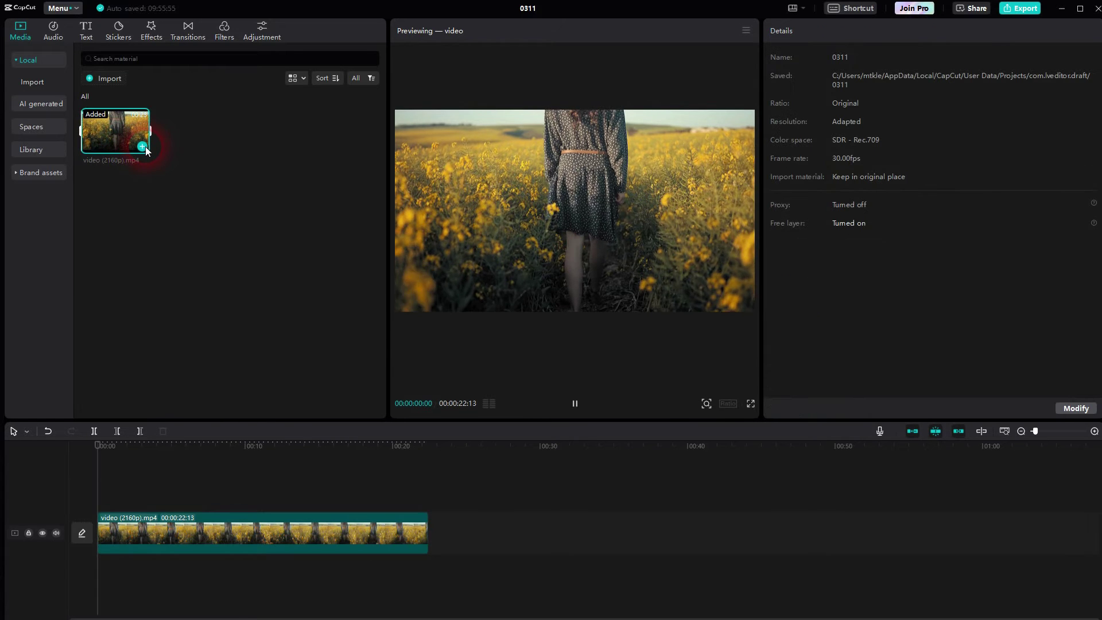
left_click(576, 403)
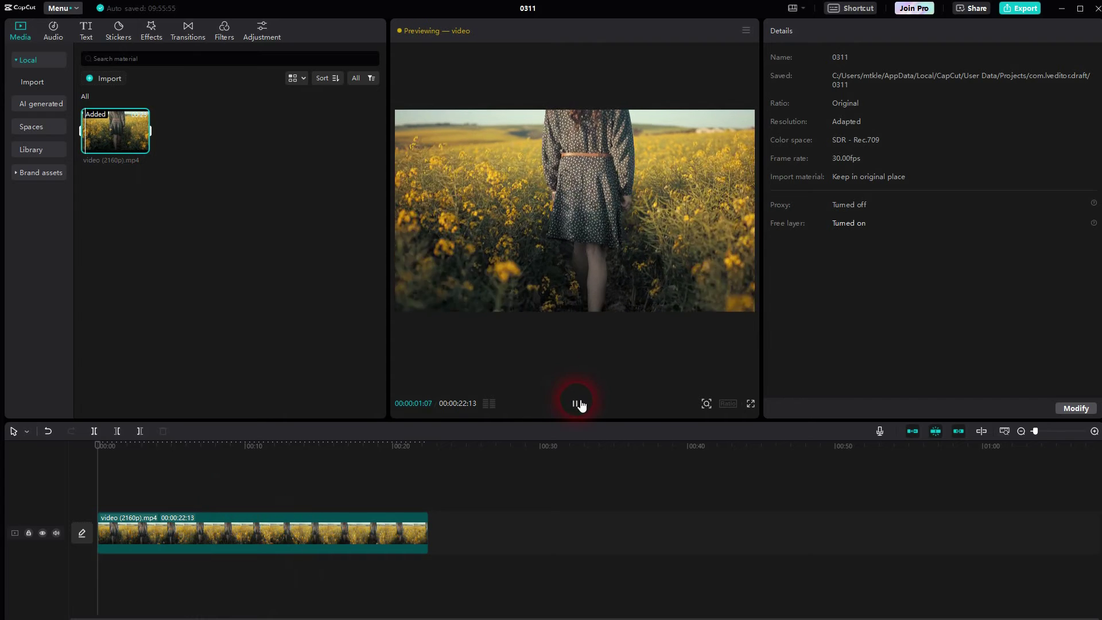
left_click(576, 403)
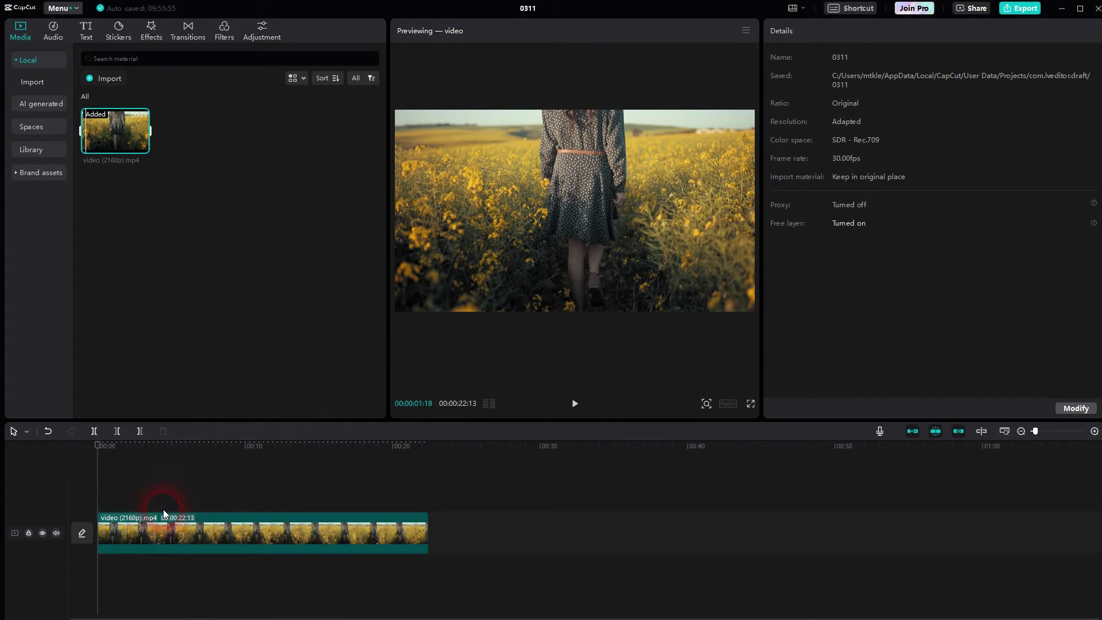
Split the clip at two points and delete the first and last pieces, leaving 00:00:04:03.
left_click(150, 529)
key("b")
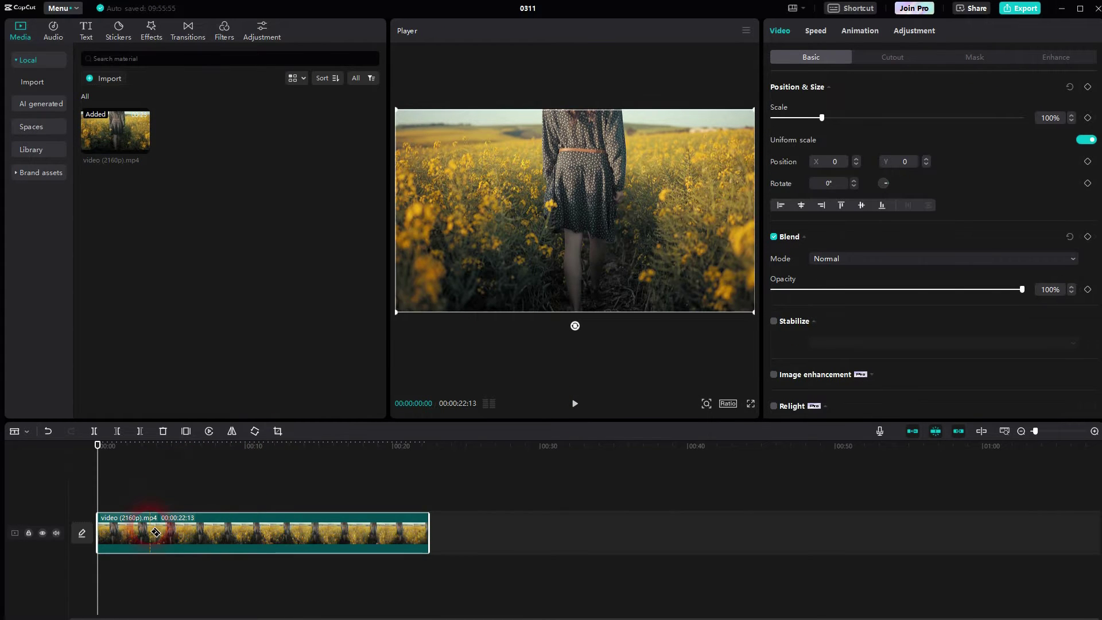
left_click(150, 526)
left_click(210, 533)
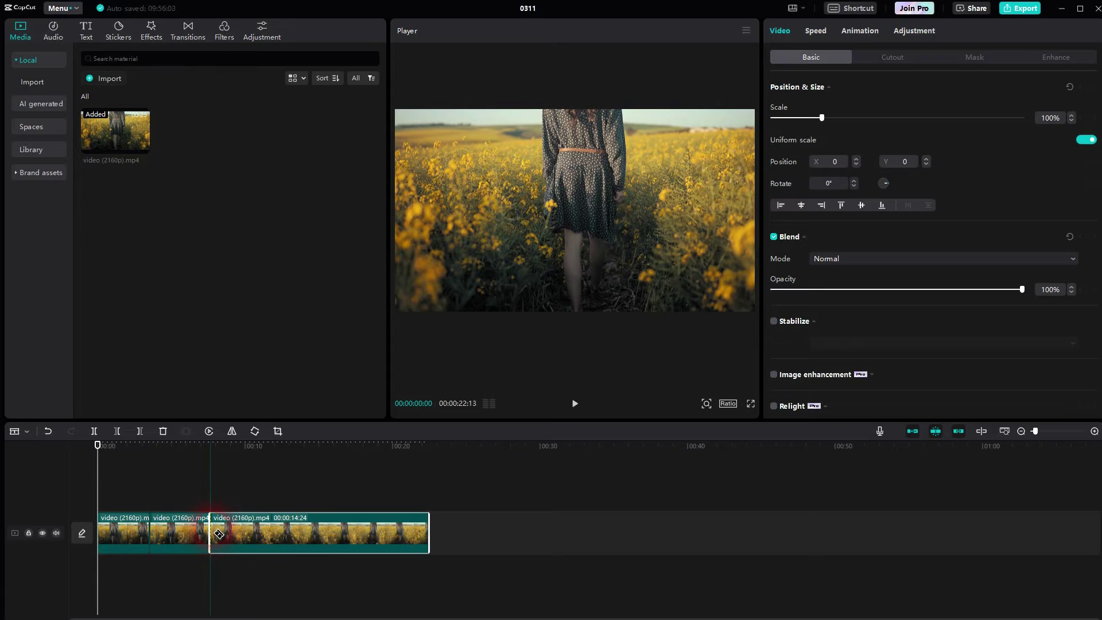
key("a")
key("Delete")
left_click(133, 532)
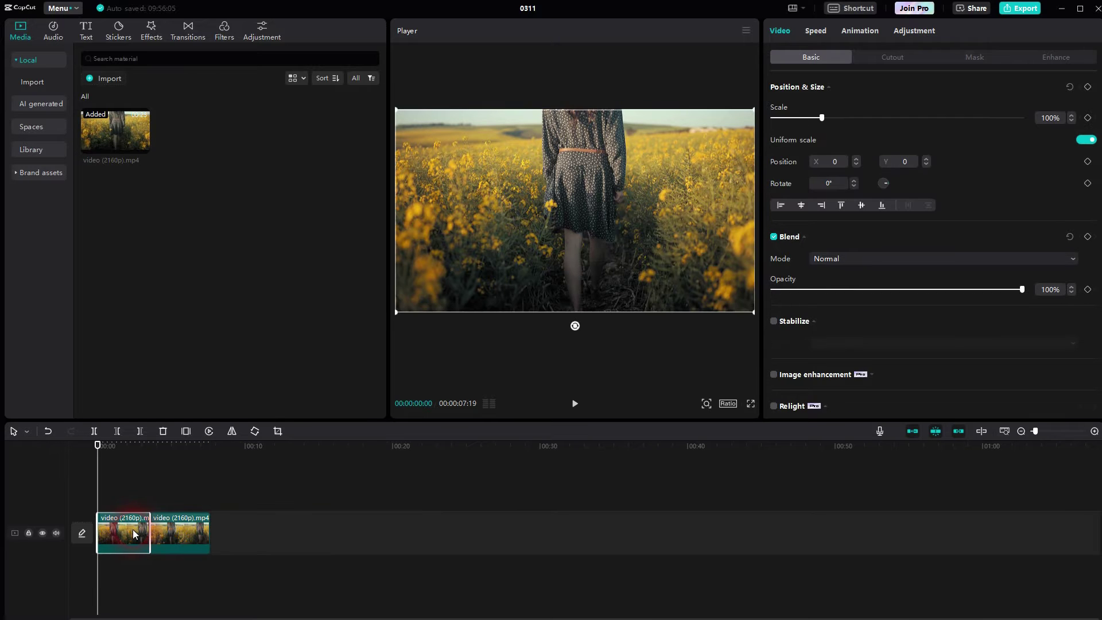
key("Delete")
Play the trimmed clip, then return the playhead to the start.
left_click(147, 525)
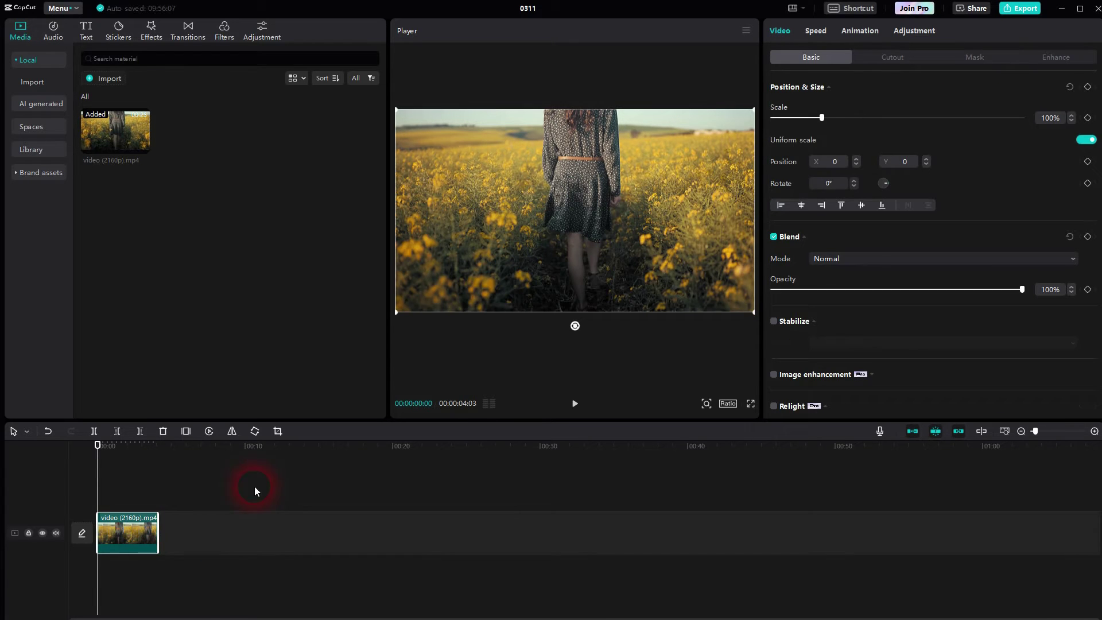
left_click(574, 407)
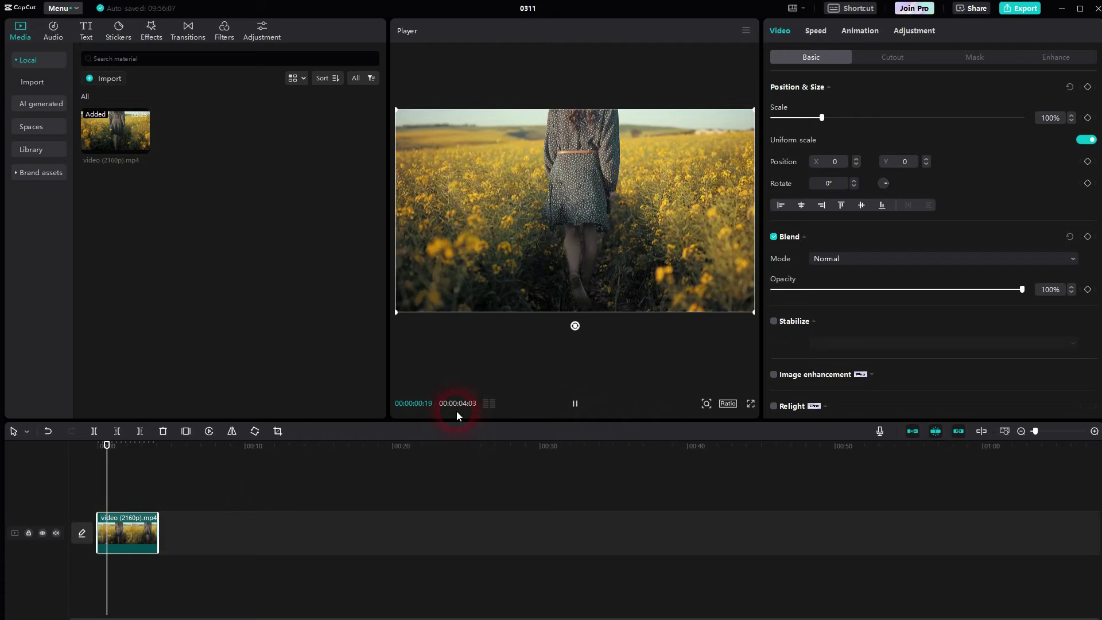
left_click(575, 403)
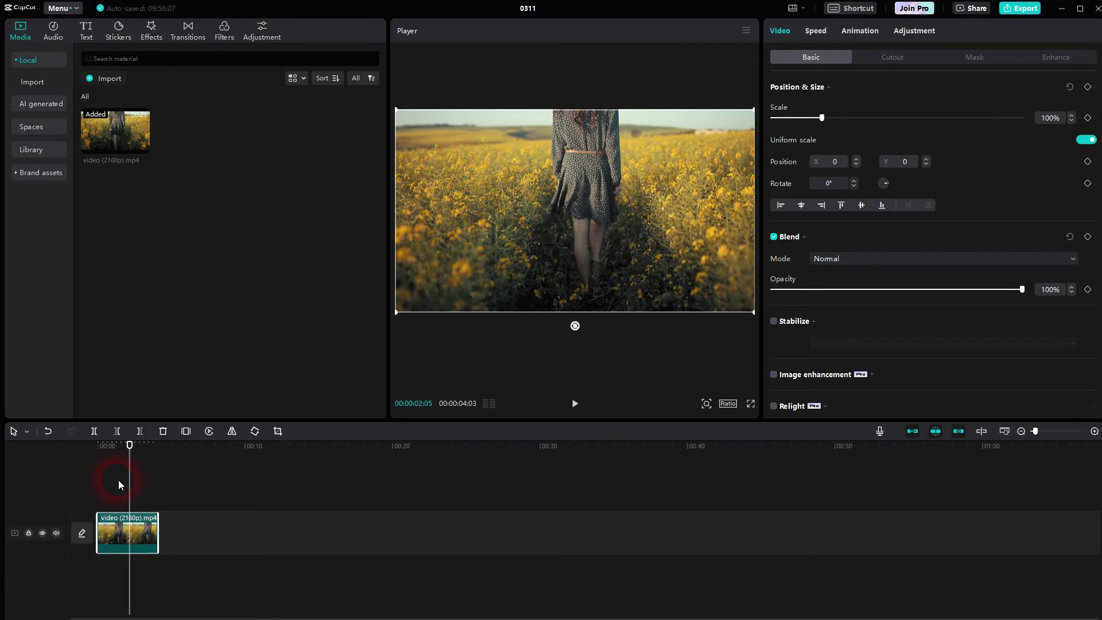
key("Home")
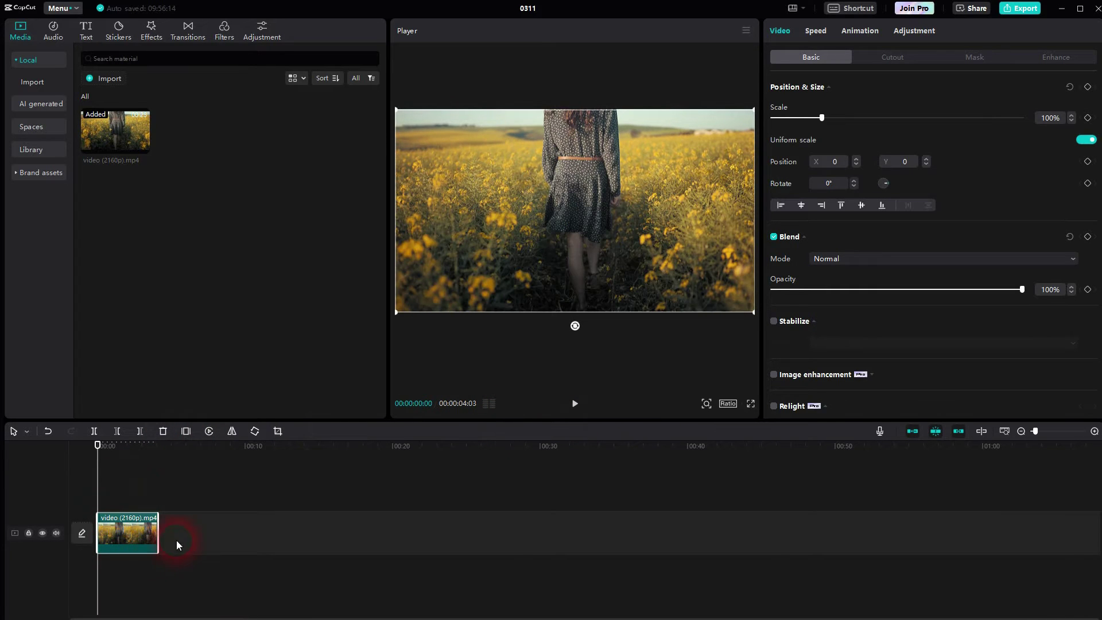
Duplicate the clip onto a track above and apply Auto cutout to the copy.
key("ctrl+c")
key("ctrl+v")
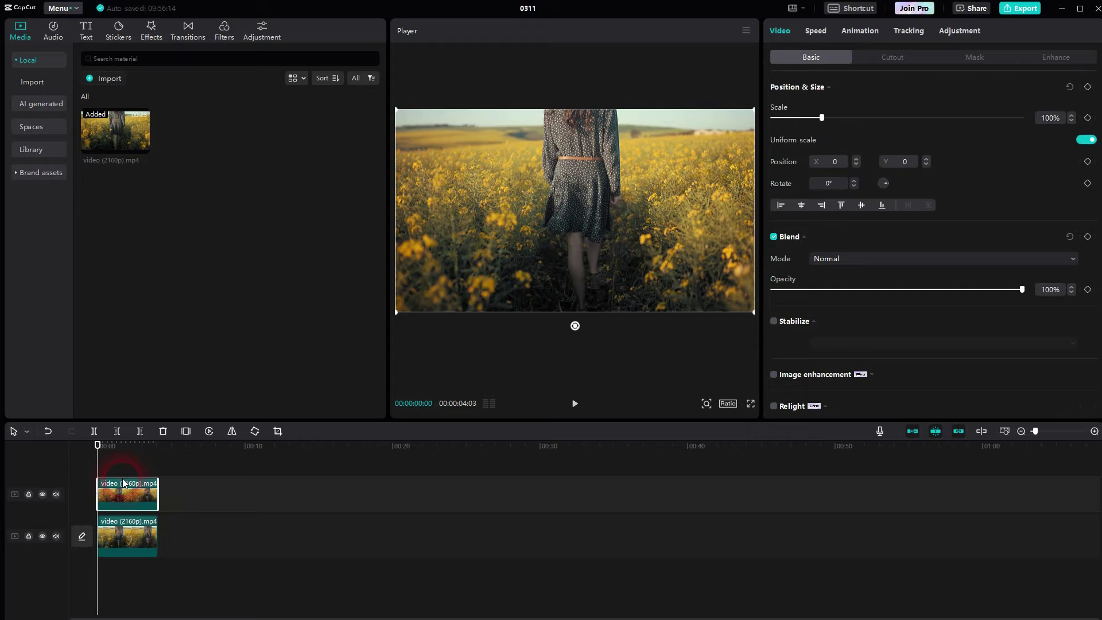
left_click(798, 12)
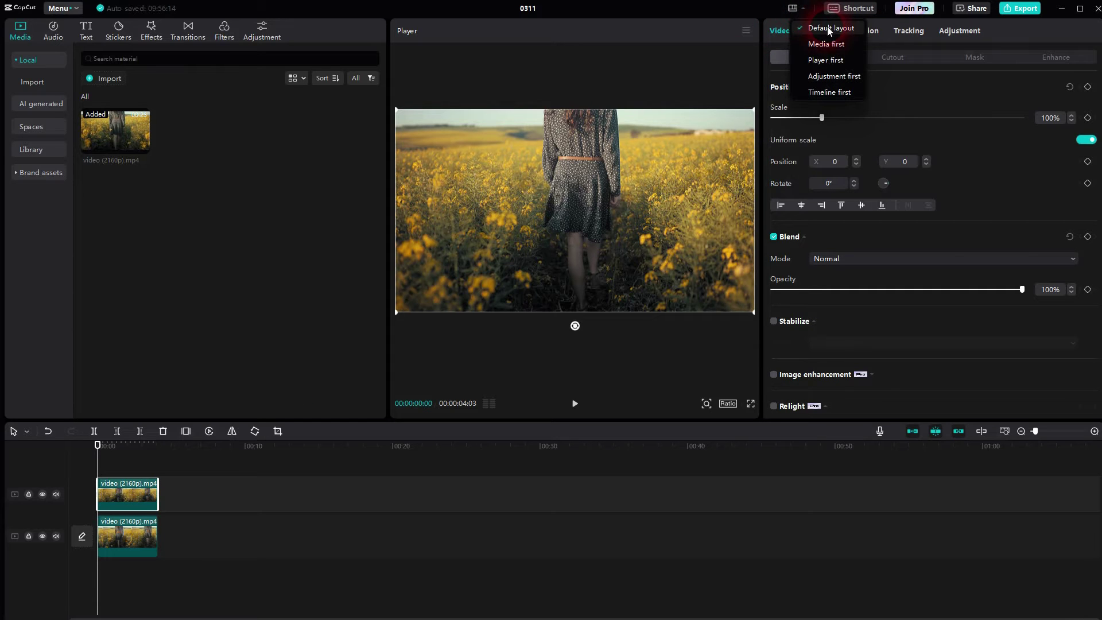
left_click(811, 31)
left_click(887, 57)
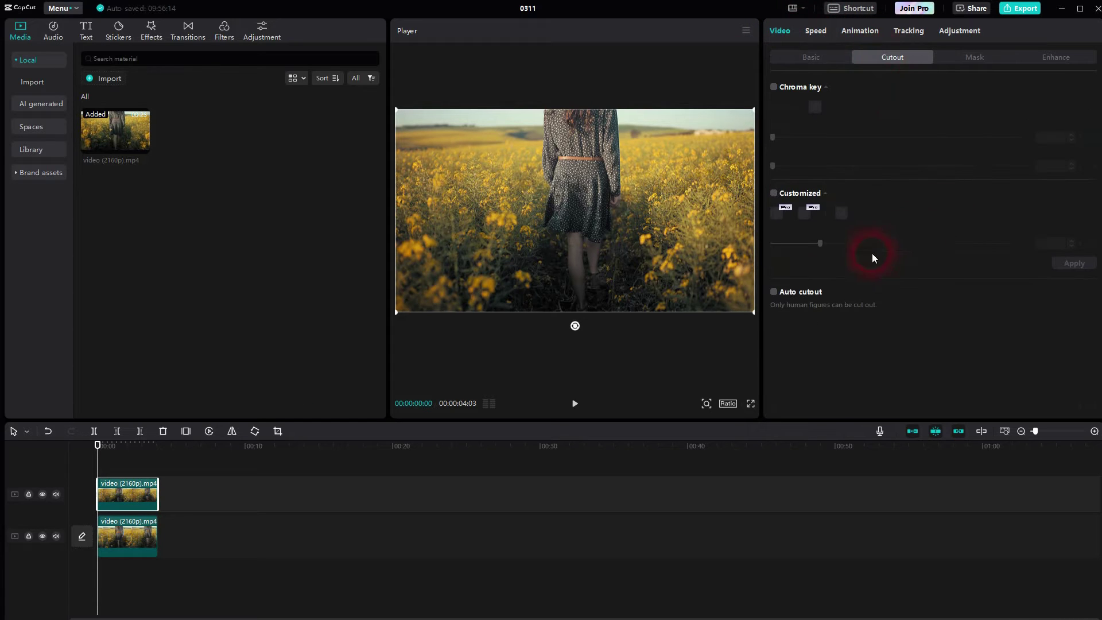
left_click(778, 291)
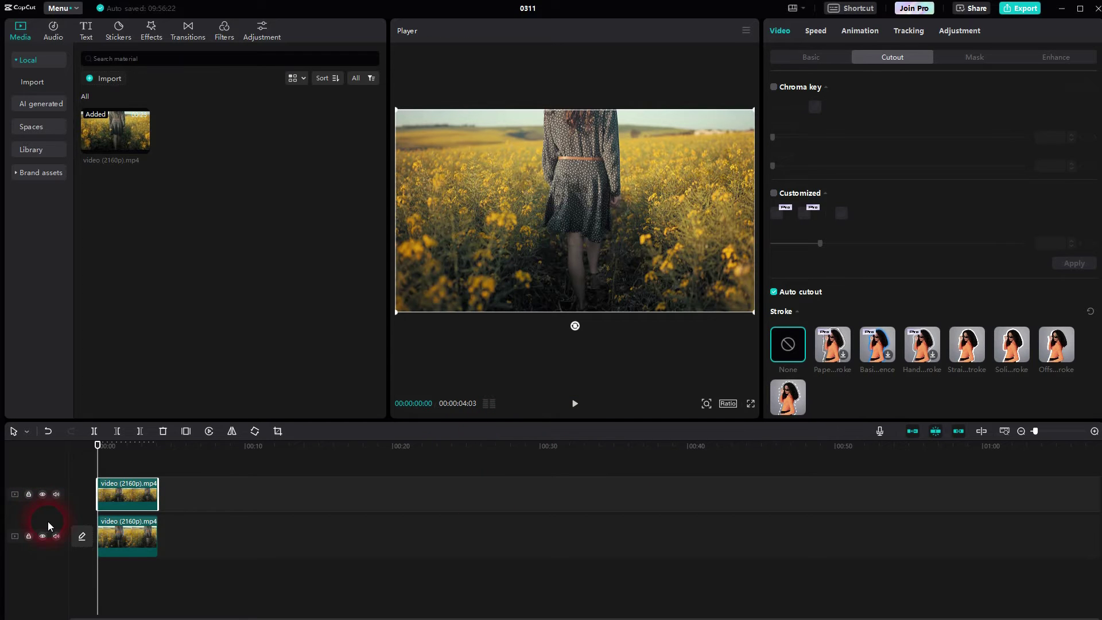
Preview the cutout alone, then restore the original track and hide the cutout track.
left_click(42, 536)
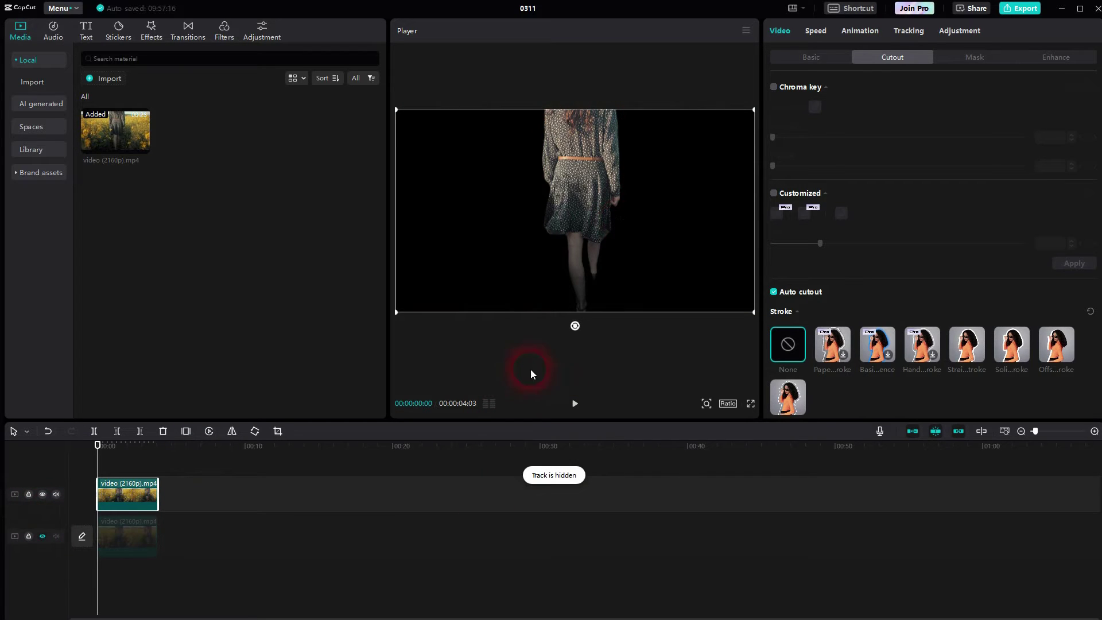
left_click(575, 404)
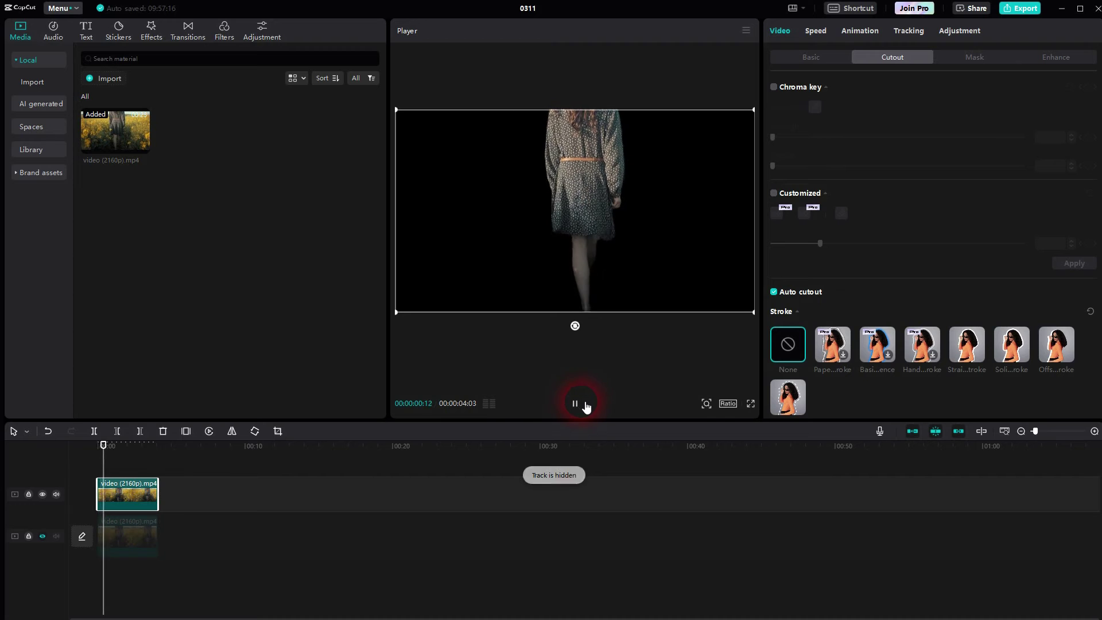
left_click(587, 405)
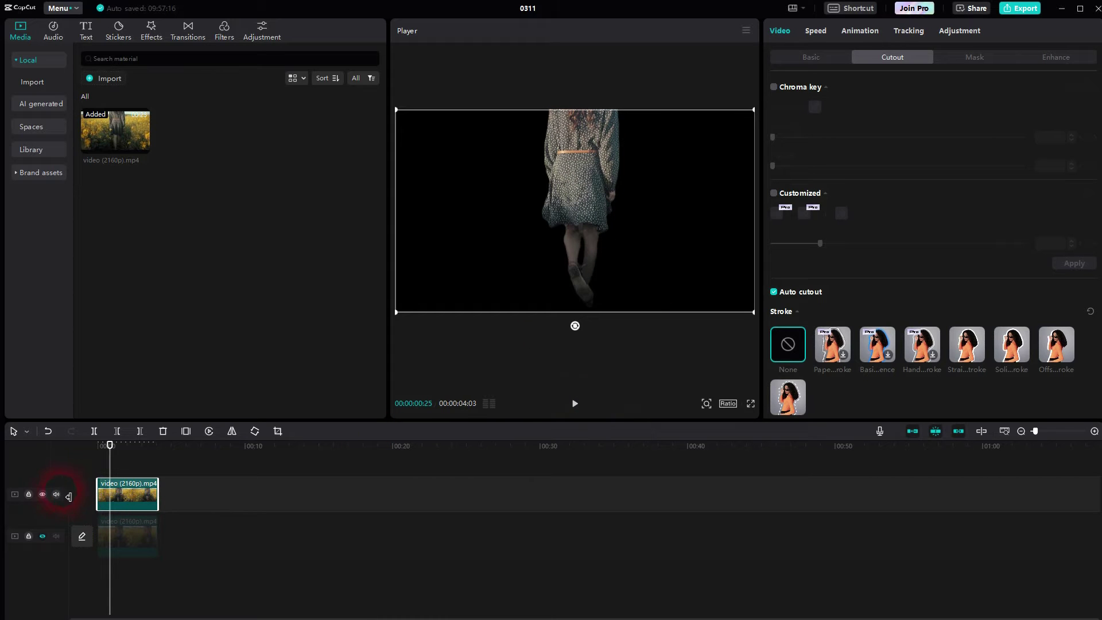
left_click(42, 536)
left_click(43, 494)
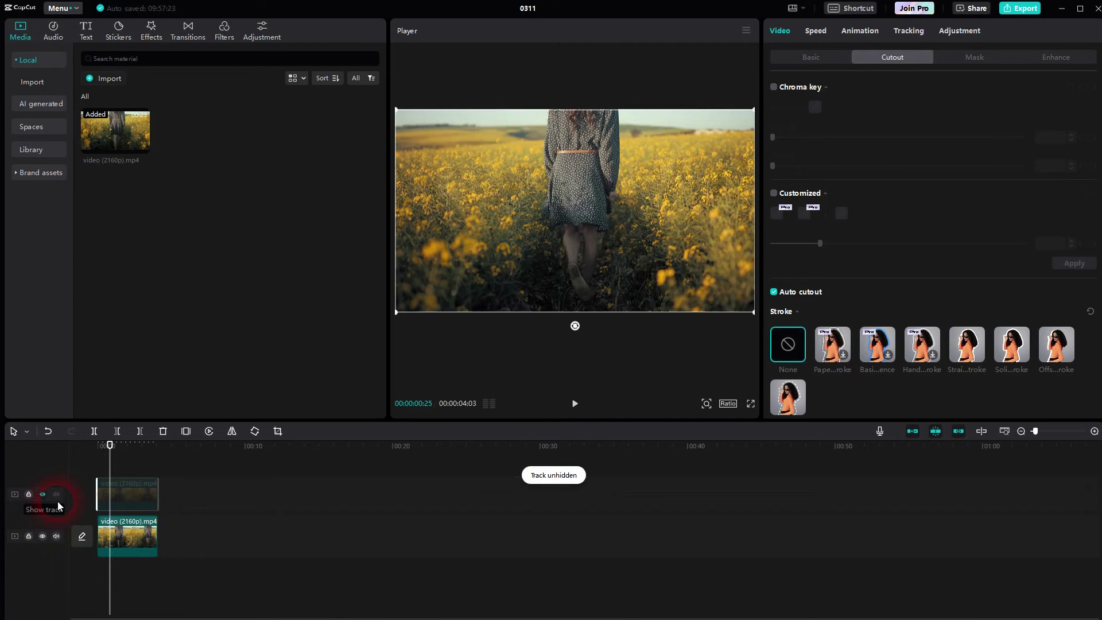
Add a Default text title between the two video tracks, spanning the full clip, with the cutout hidden.
left_click(86, 29)
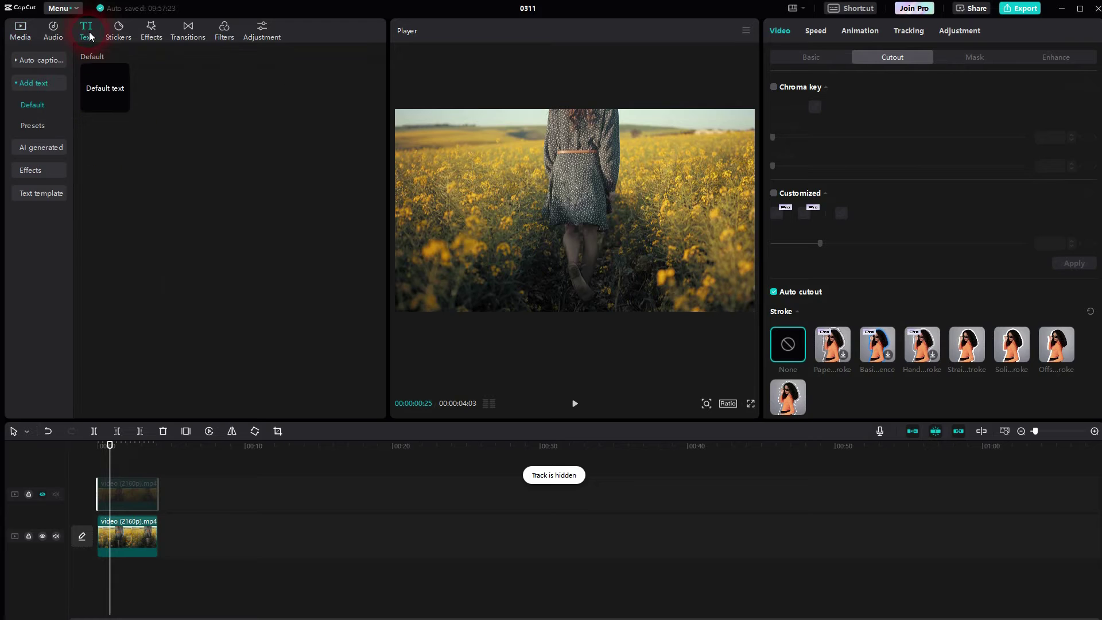
left_click(123, 103)
left_click(116, 484)
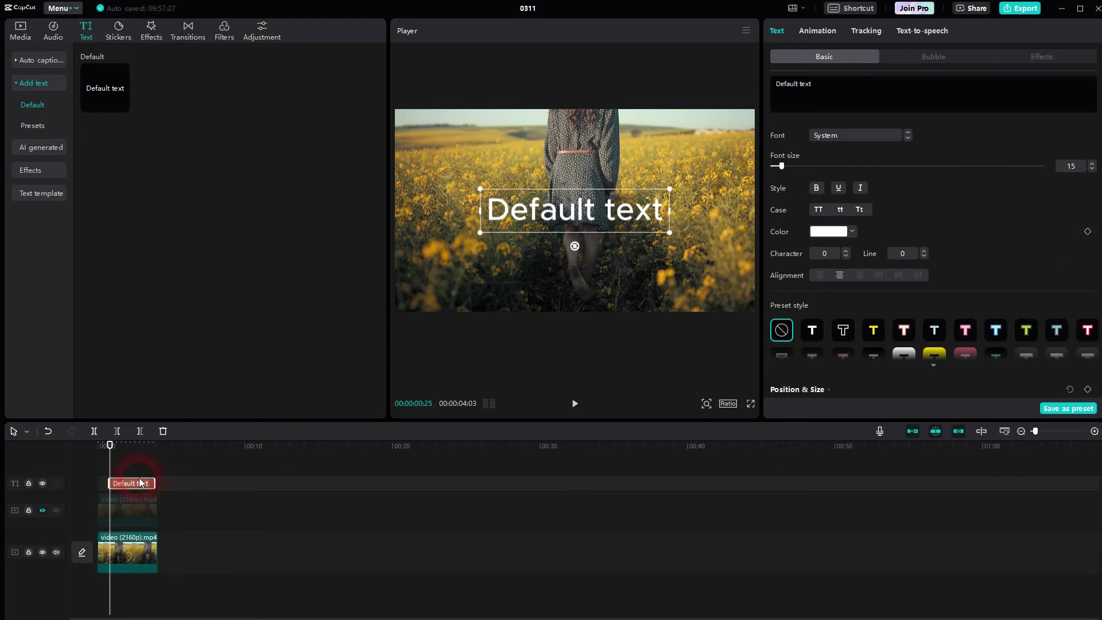
mouse_move(141, 484)
left_mouse_down()
mouse_move(158, 484)
mouse_move(137, 464)
left_mouse_up()
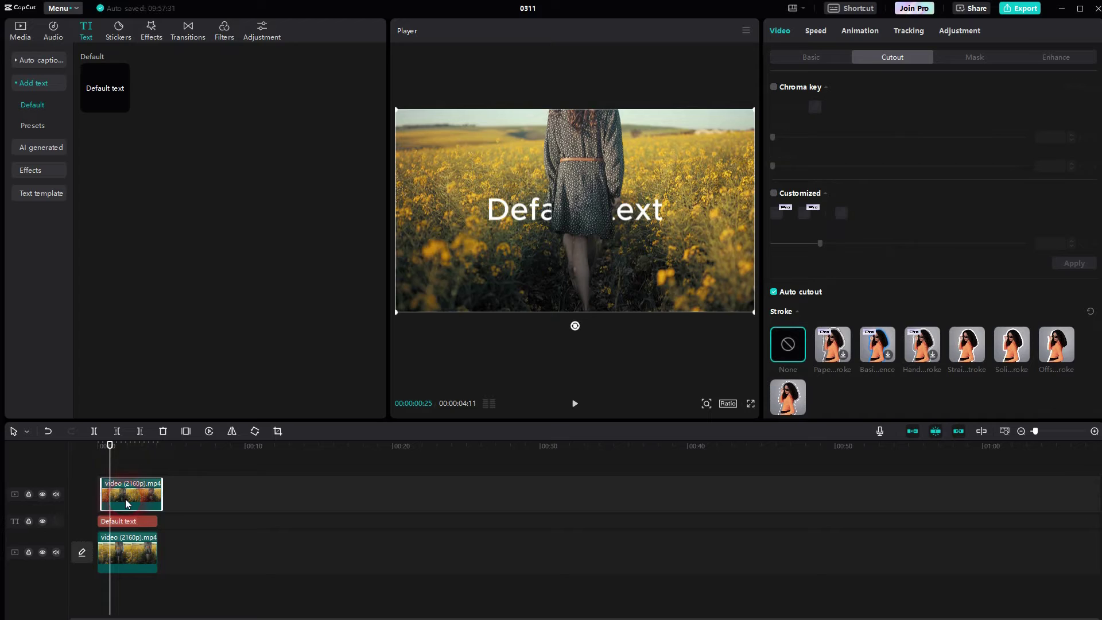
left_click(137, 519)
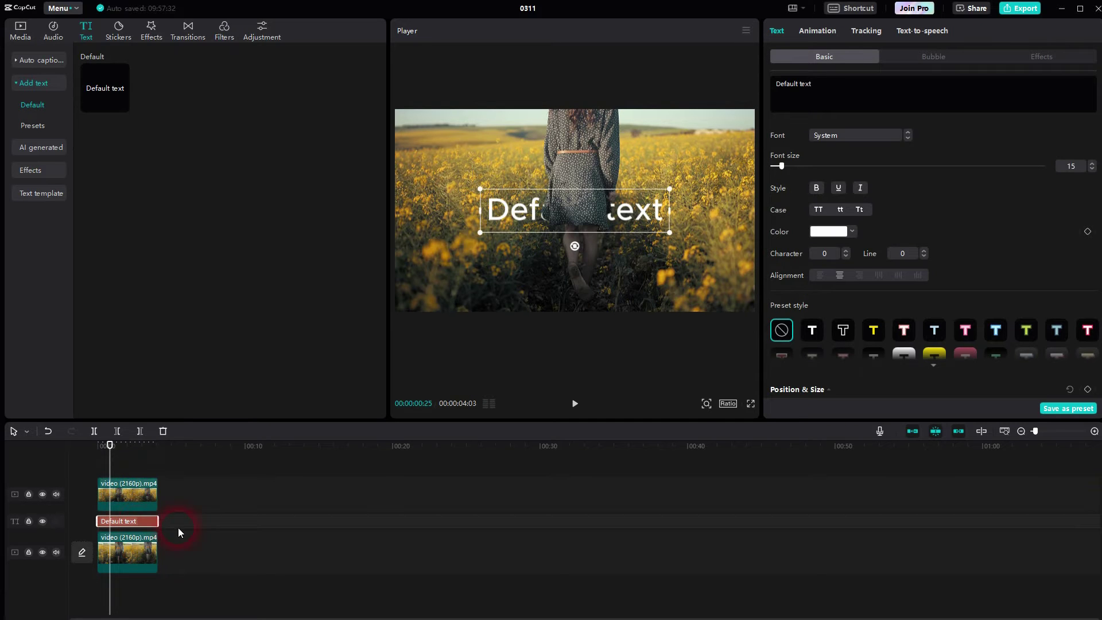
left_click(43, 494)
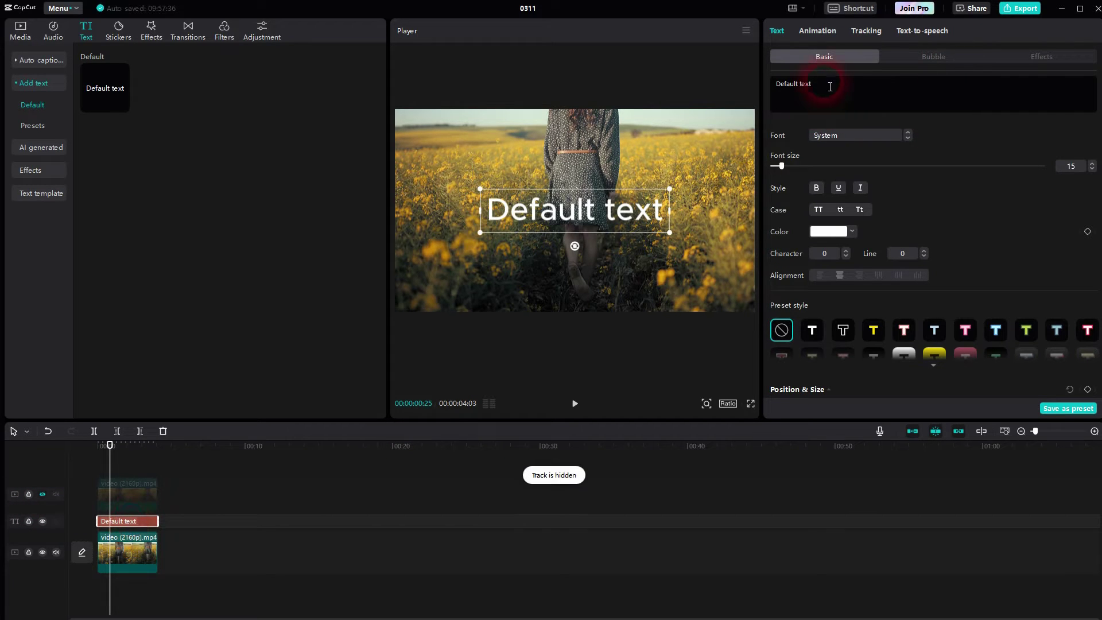
Change the title to 'TEXT' and set its font to Kanit-Black.
left_click_drag(826, 86, 766, 87)
type("TEXT")
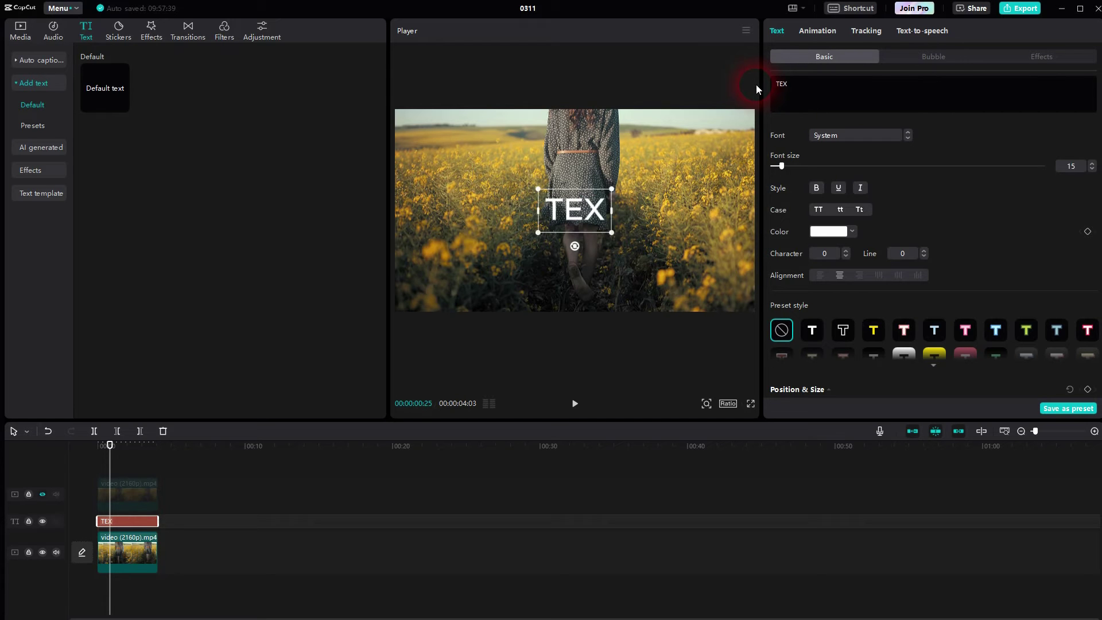
left_click(858, 136)
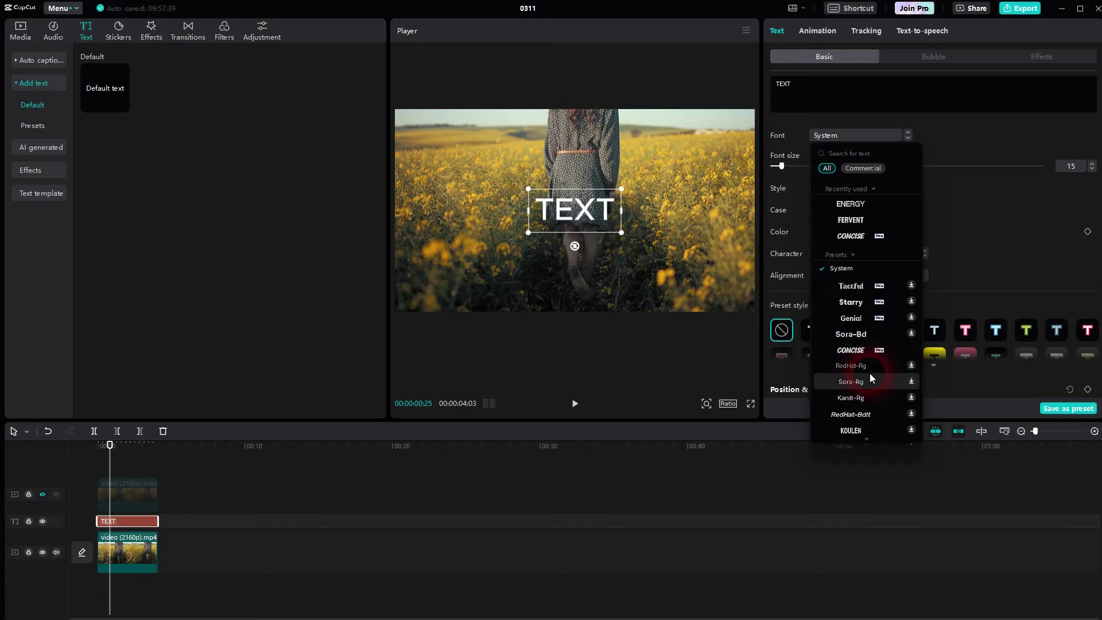
scroll(869, 373, "down", 2)
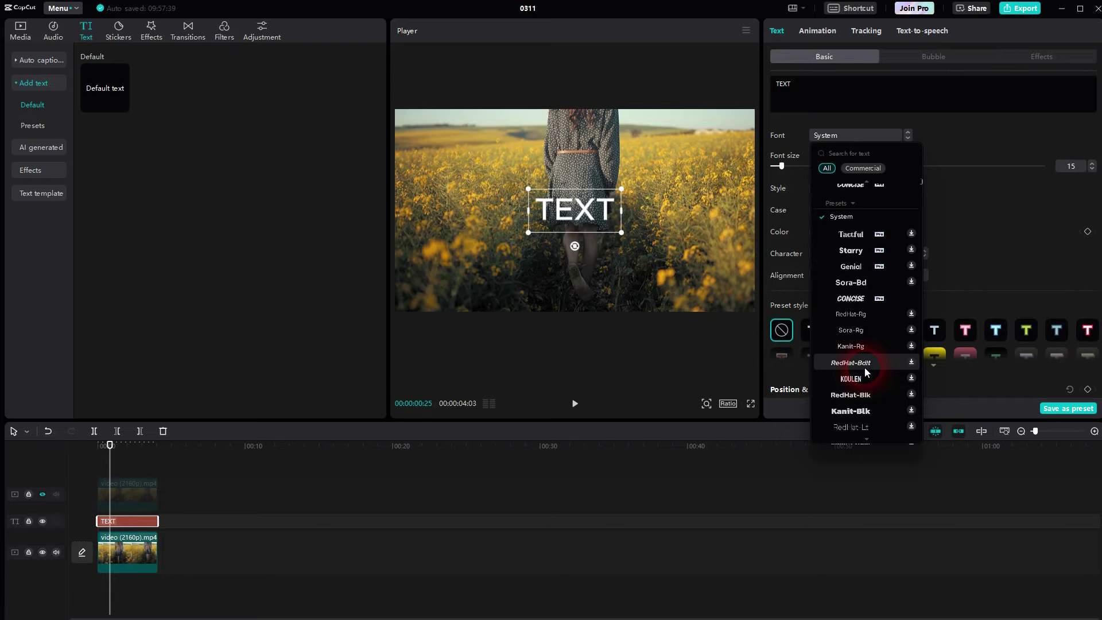
left_click(852, 412)
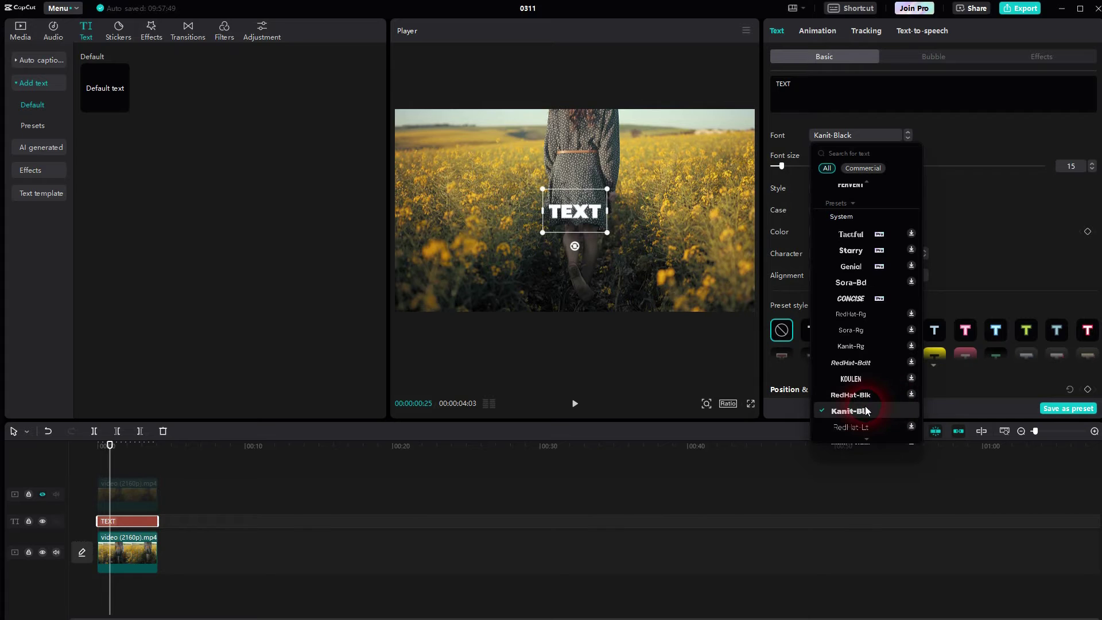
Make the title bold at font size 71.
left_click(672, 226)
left_click(972, 125)
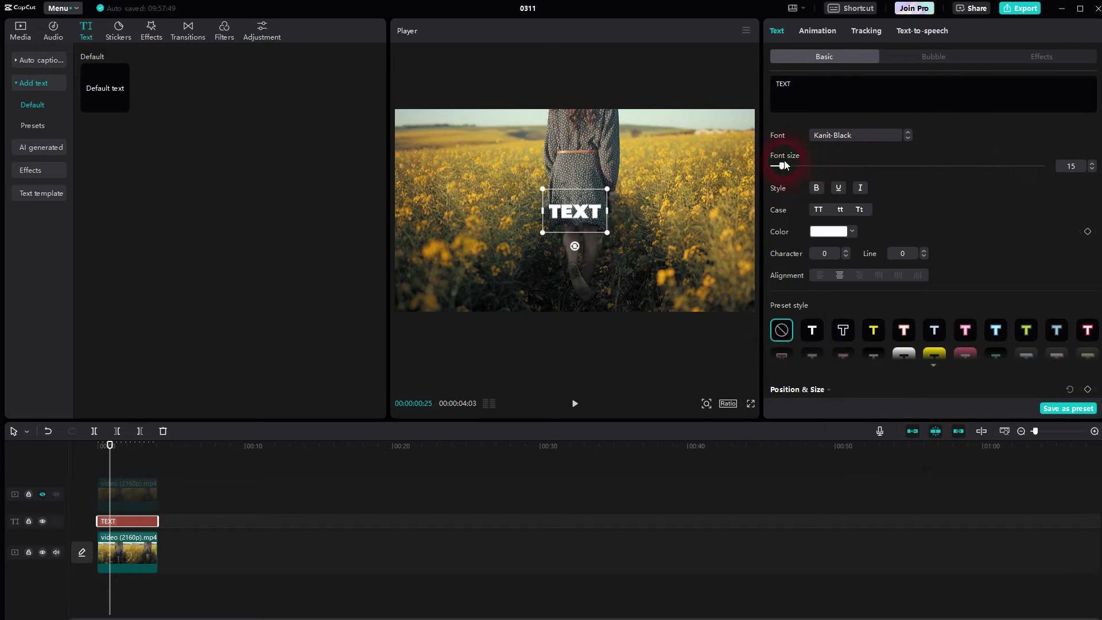
left_click_drag(791, 165, 836, 164)
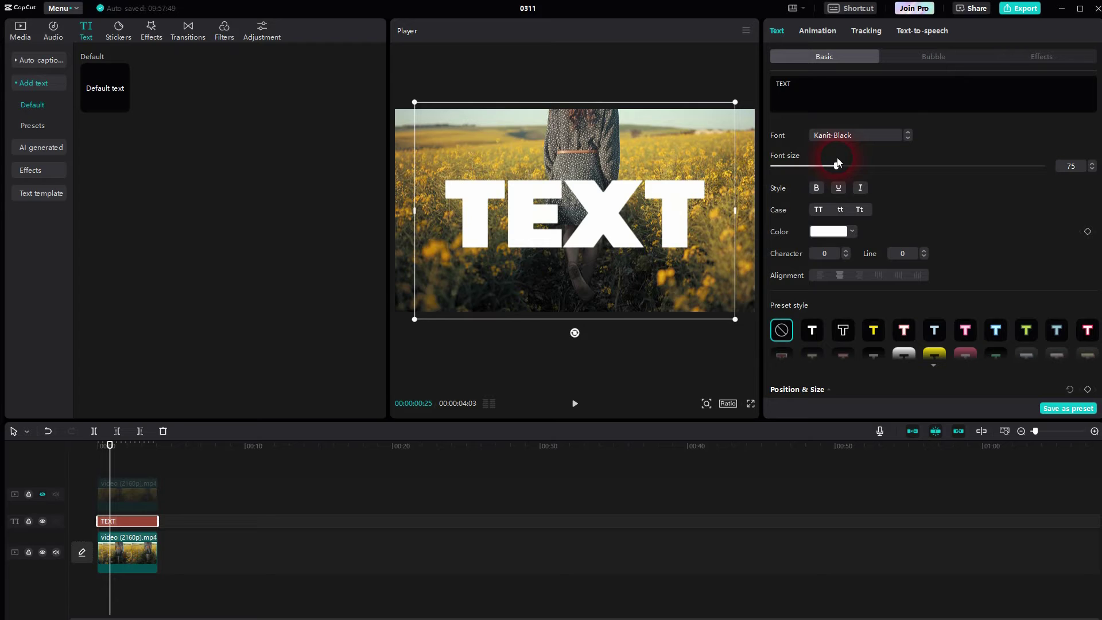
left_click(823, 191)
left_click_drag(836, 165, 833, 165)
Move the title slightly up in the frame, keeping its colour white.
left_click(585, 214)
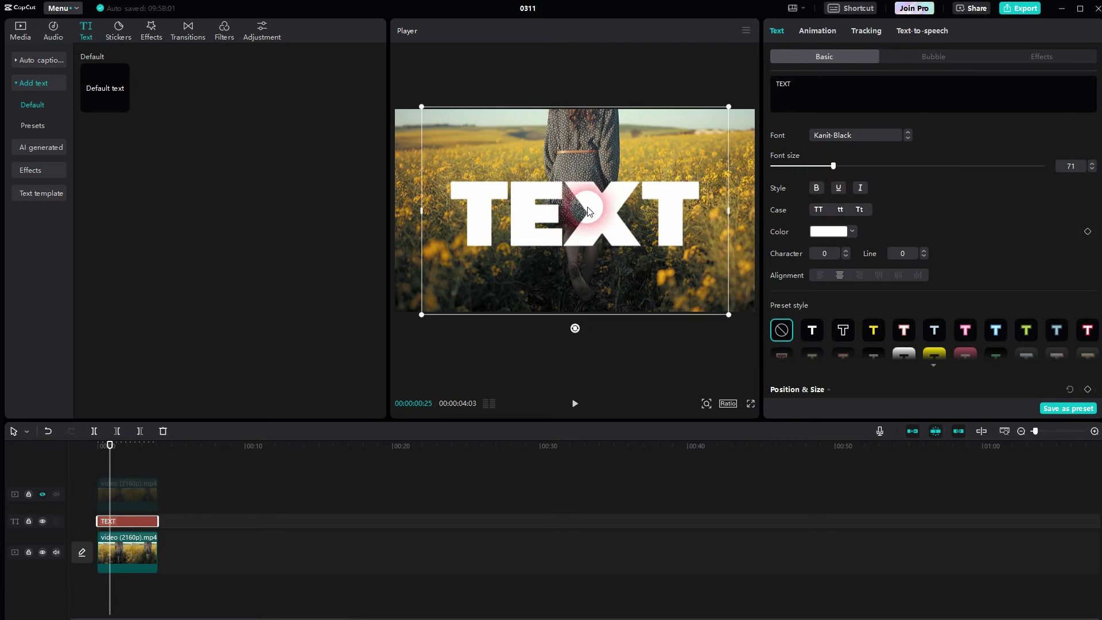
left_click_drag(585, 214, 587, 200)
left_click(851, 231)
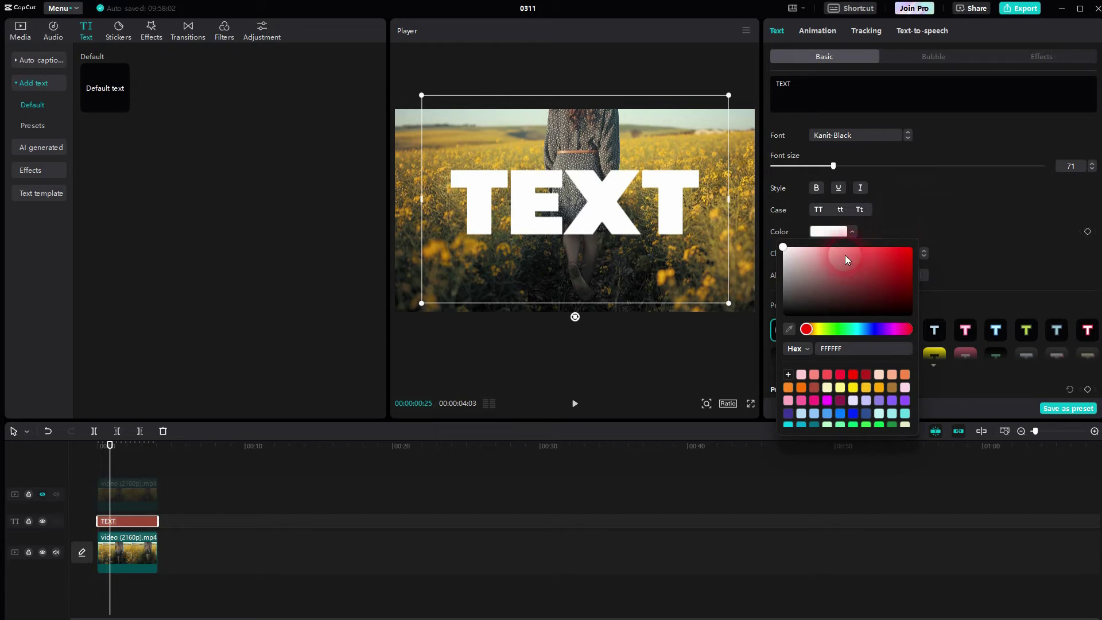
left_click_drag(845, 255, 759, 232)
left_click(986, 194)
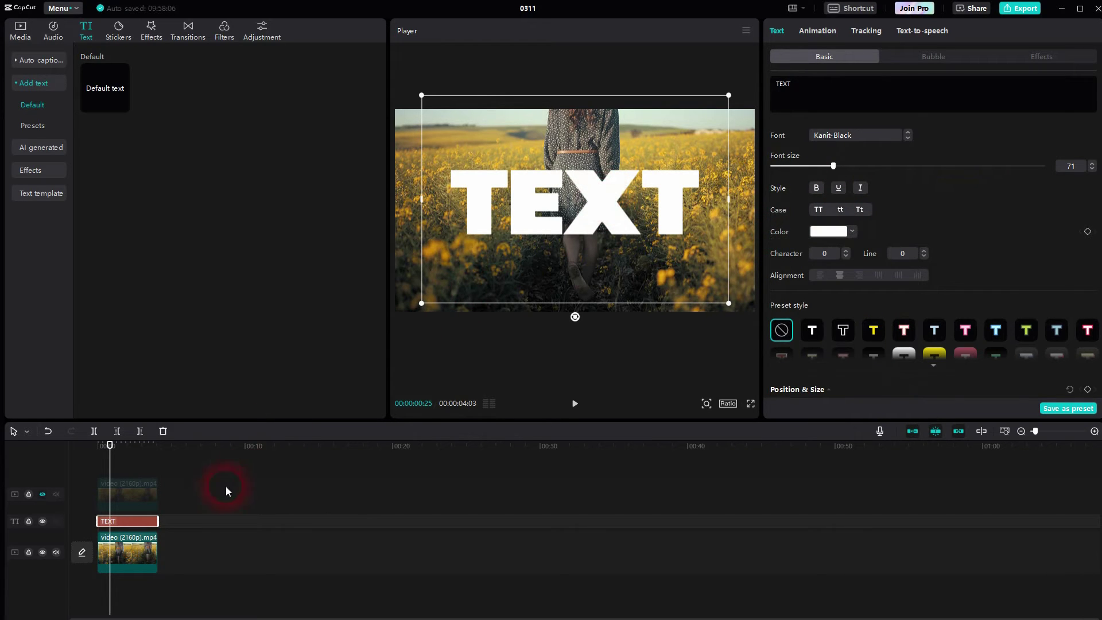
Add a white FFFFFF stroke outline to the title with thickness 3.
scroll(933, 188, "down", 8)
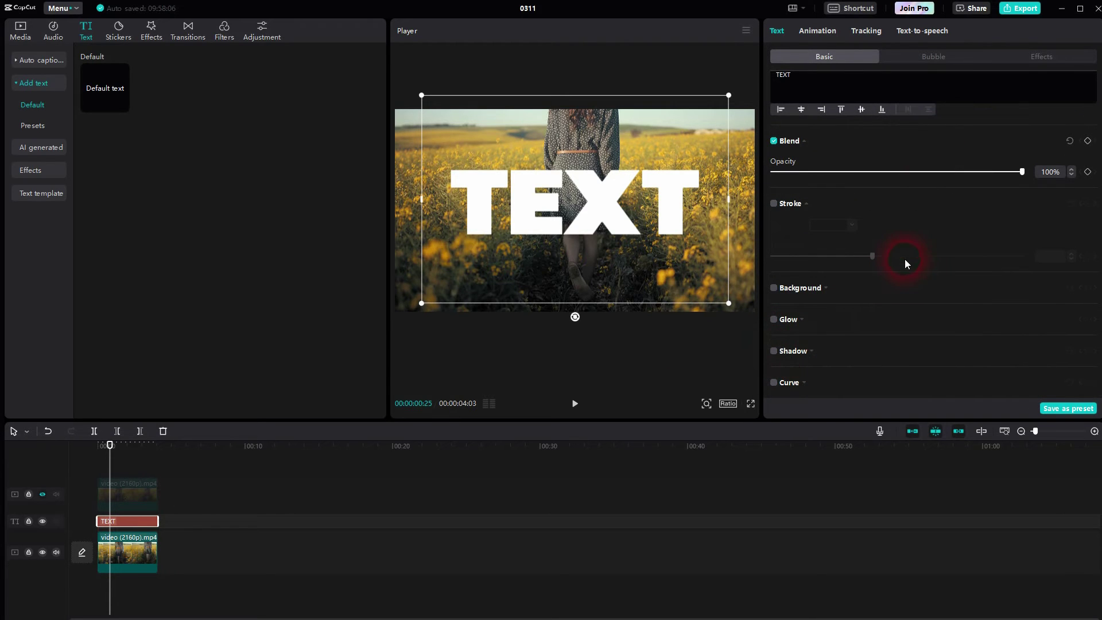
left_click(774, 204)
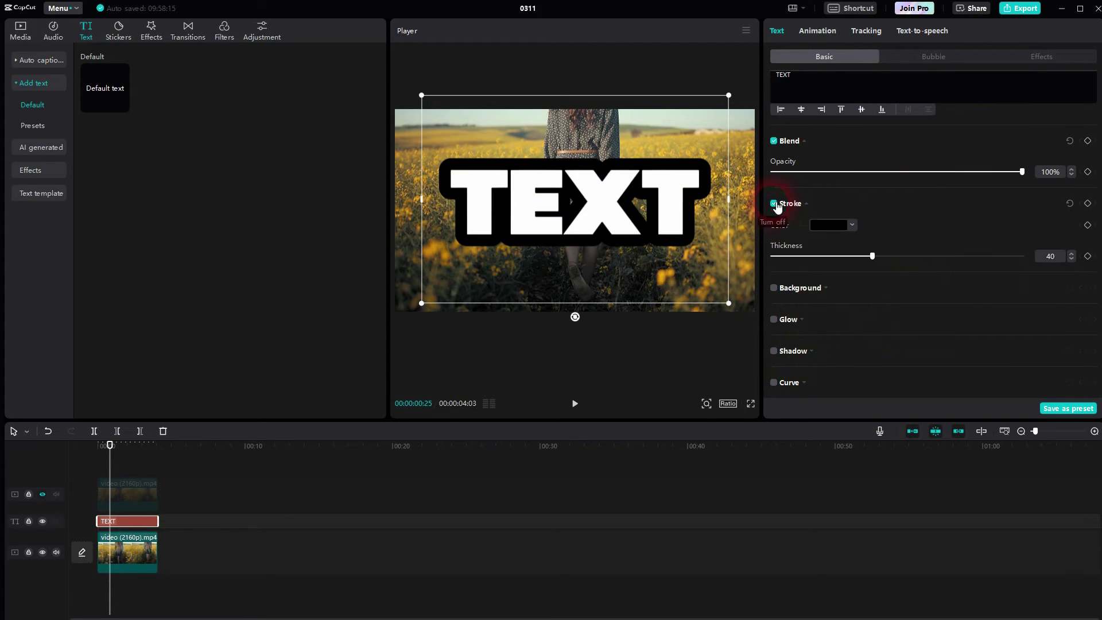
left_click(829, 225)
left_click(783, 241)
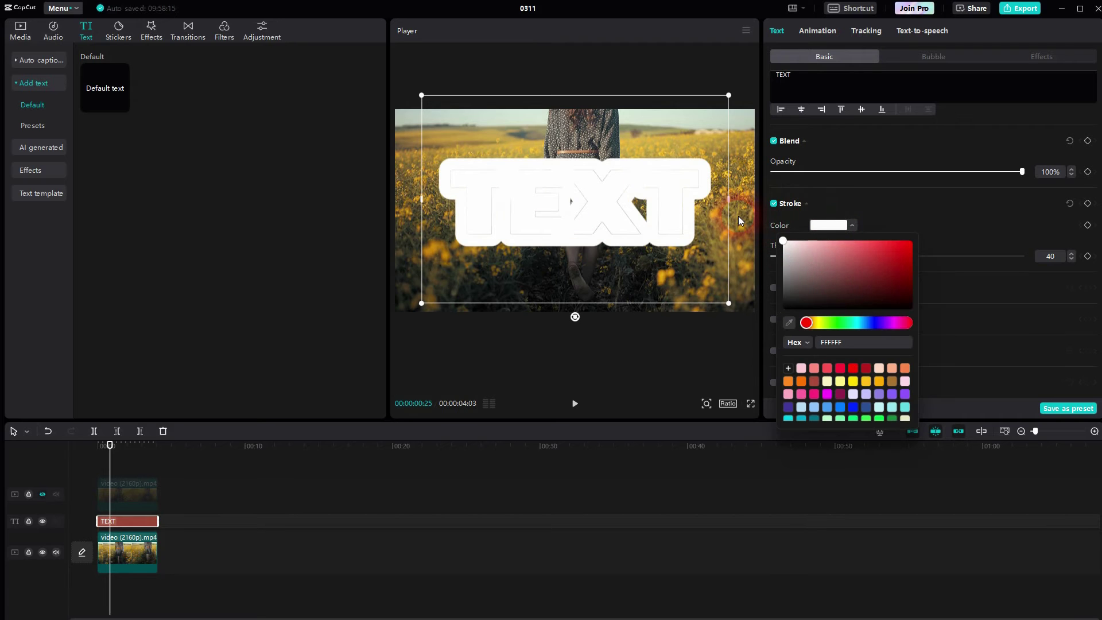
left_click(939, 210)
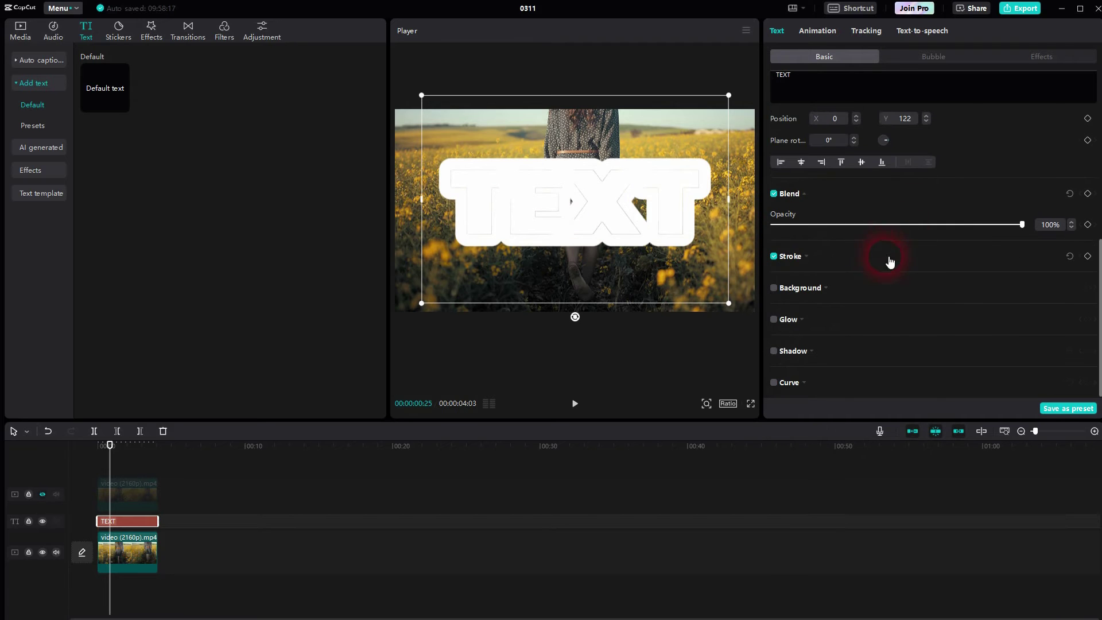
left_click(797, 256)
left_click_drag(862, 308, 781, 311)
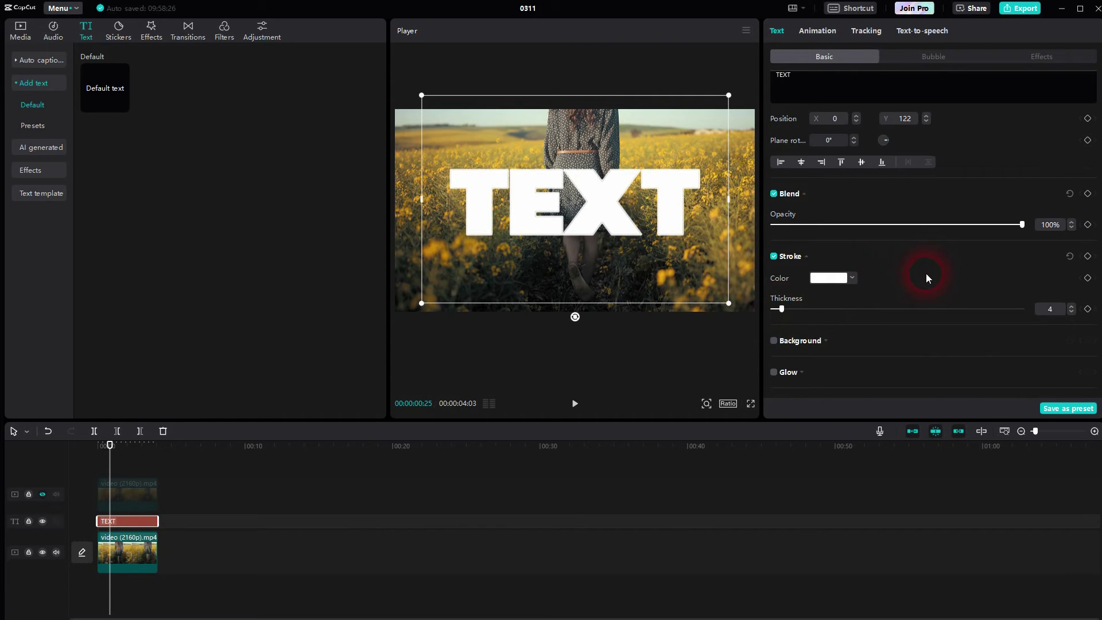
left_click(1070, 313)
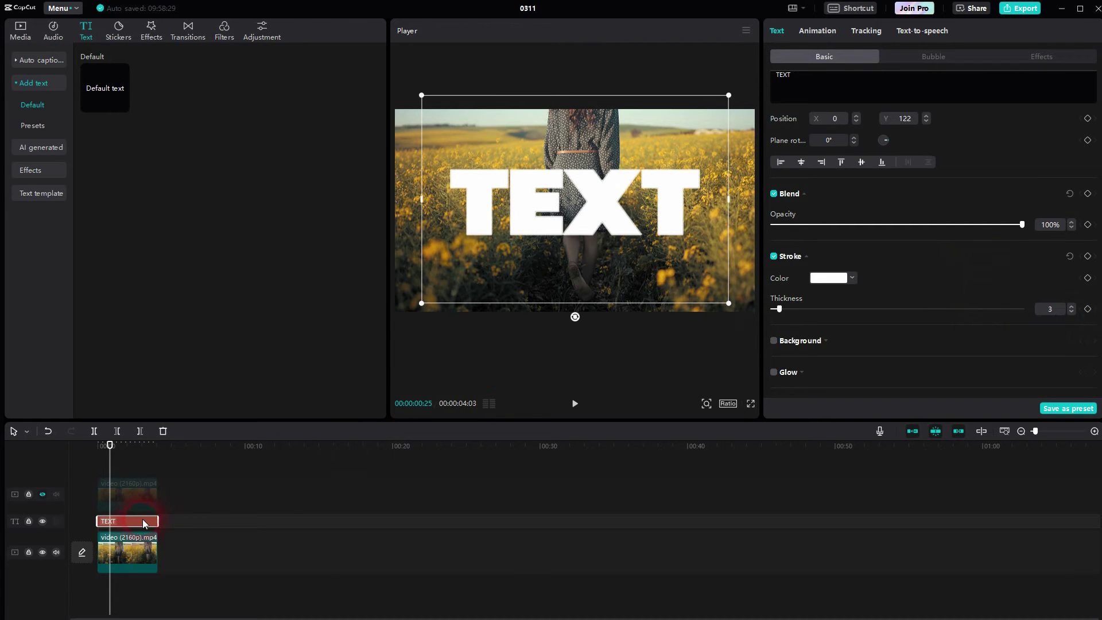
Duplicate the TEXT clip onto a new top track and hide that track.
key("ctrl+c")
key("ctrl+v")
left_click_drag(135, 521, 122, 467)
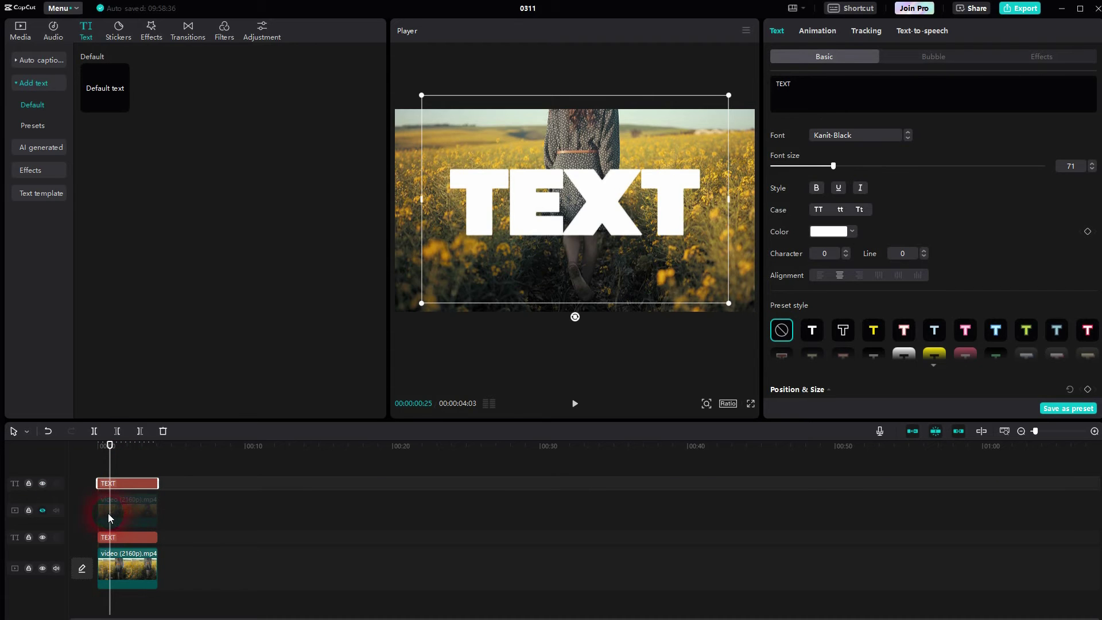
left_click(92, 455)
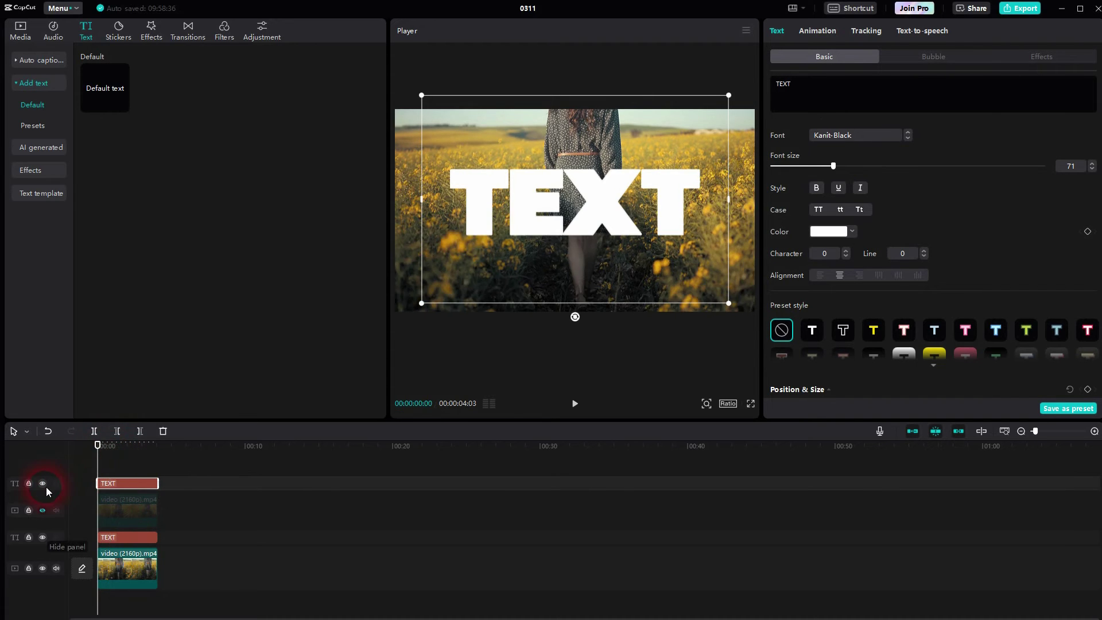
left_click(41, 483)
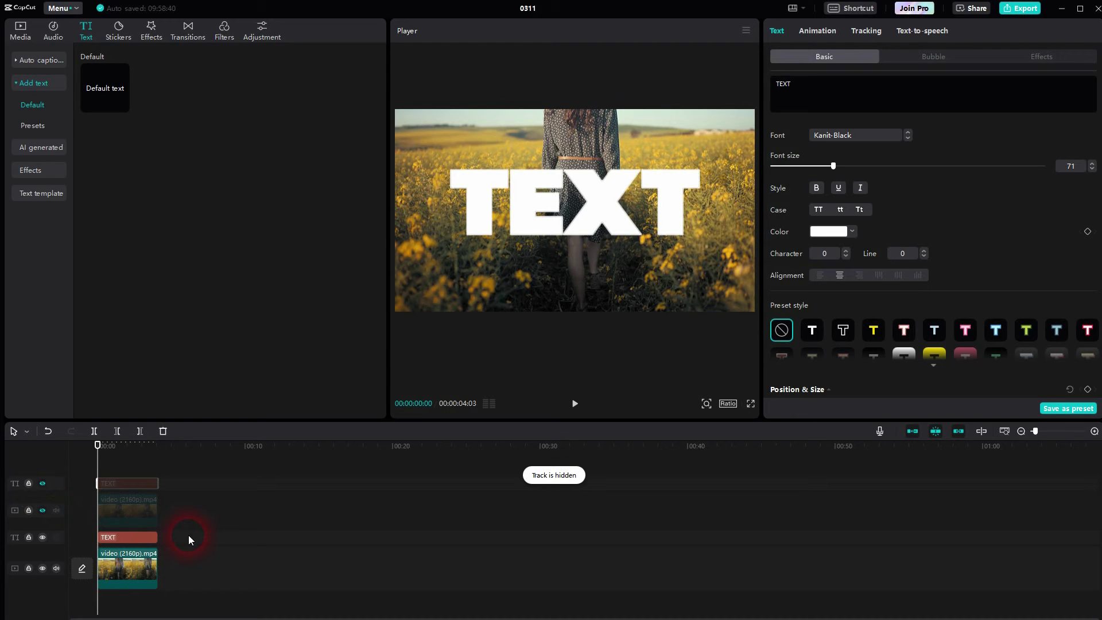
Combine the bottom video and lower TEXT into a compound clip, then unhide the cutout track.
left_click(110, 563)
right_click(117, 562)
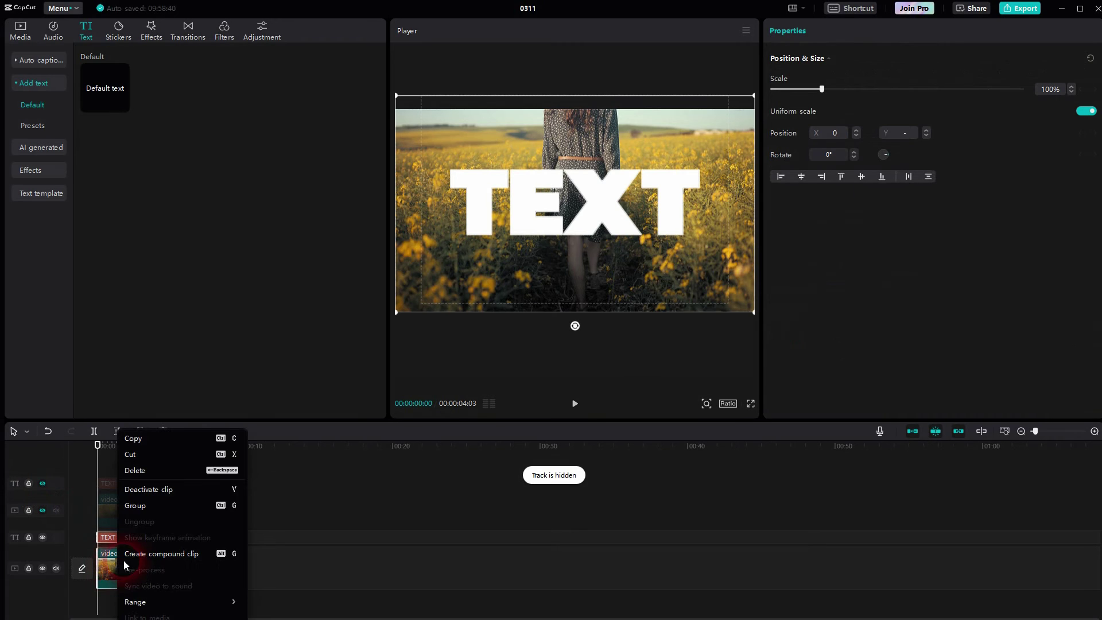
left_click(181, 552)
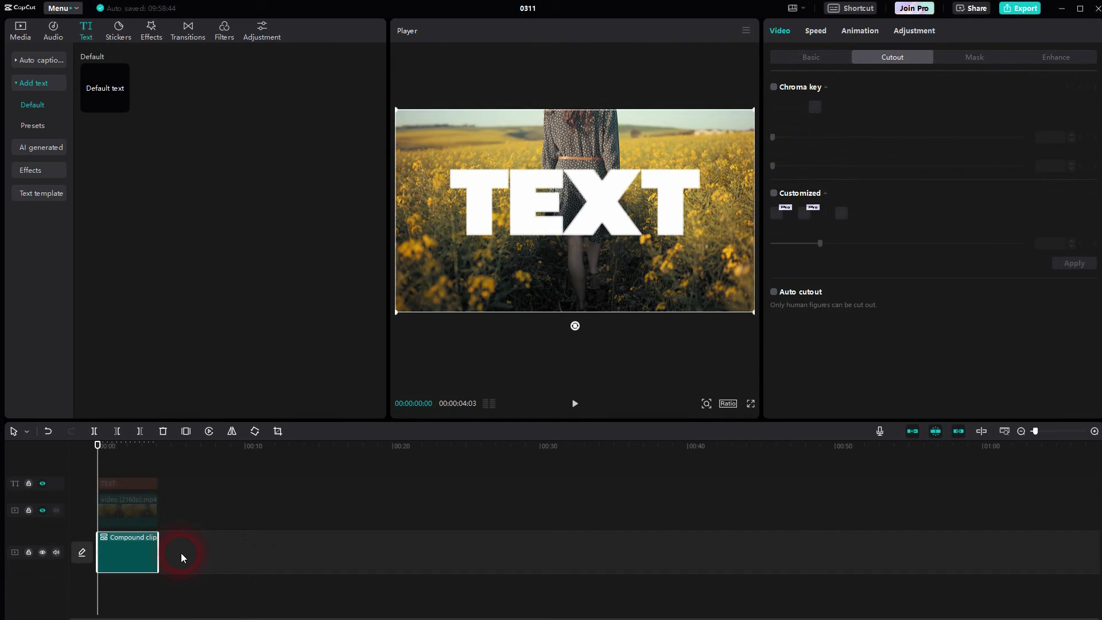
left_click(41, 511)
Unhide the top TEXT copy and change its colour to black (000000).
left_click(42, 483)
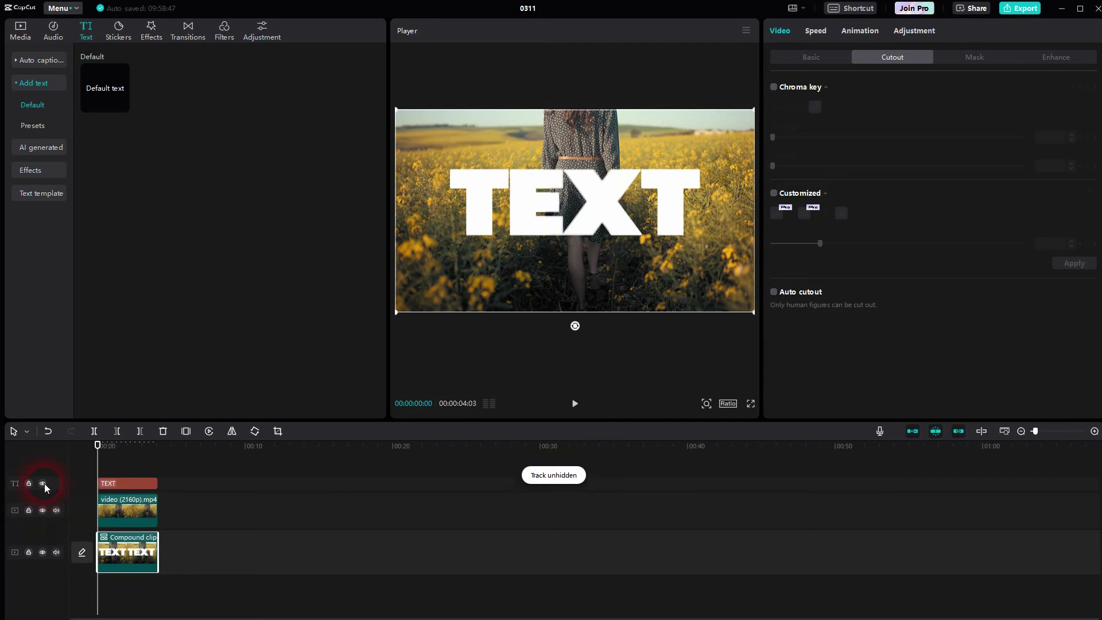
left_click(140, 482)
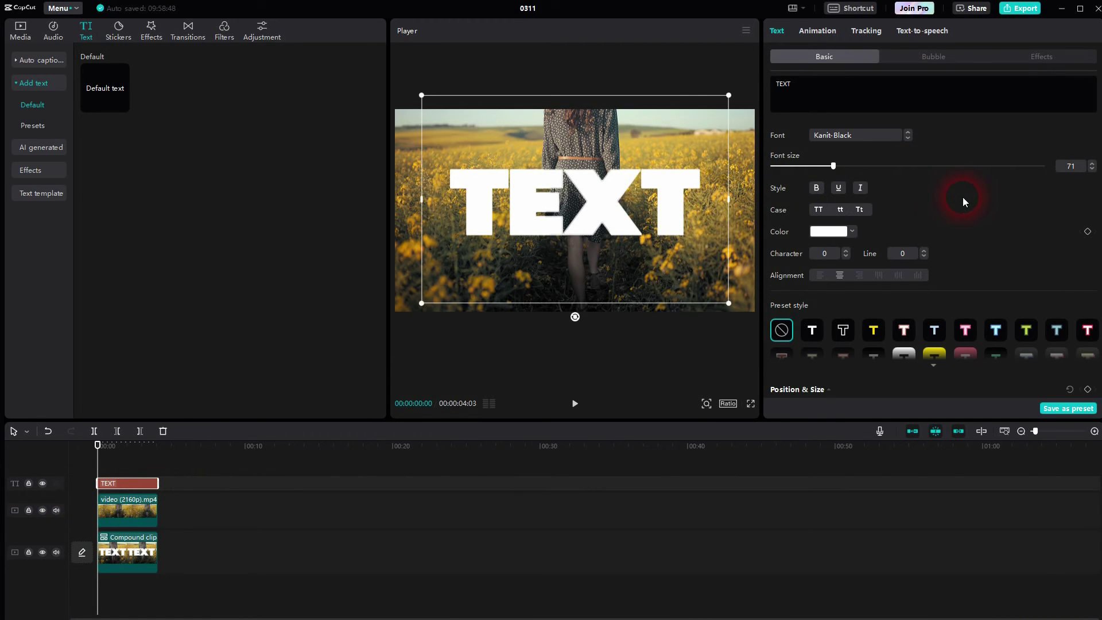
left_click(847, 233)
left_click(783, 315)
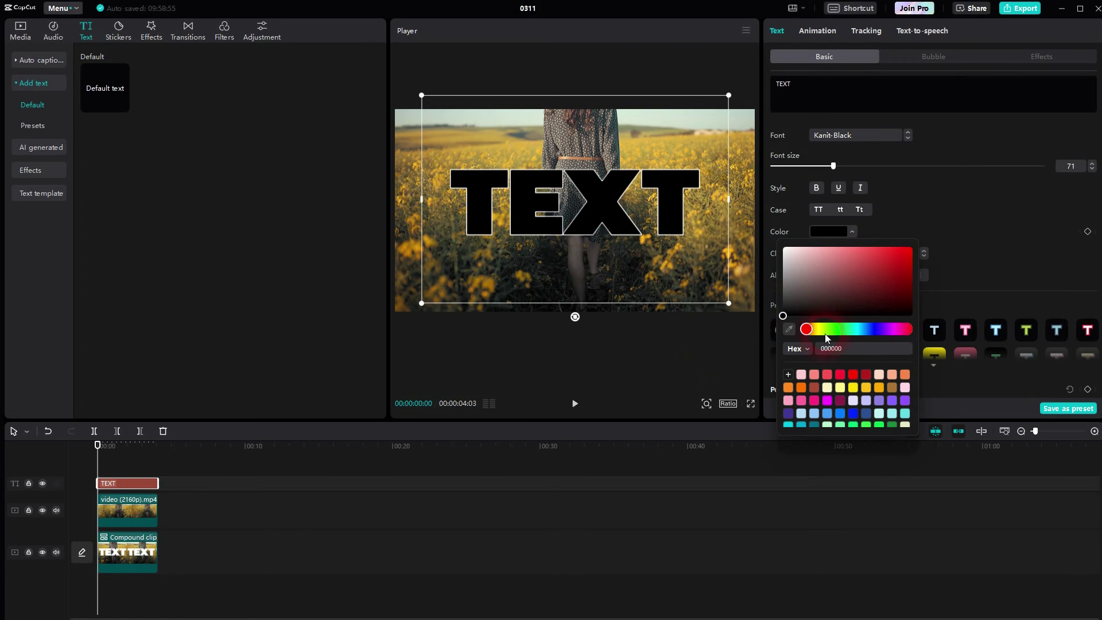
left_click(980, 233)
Turn the top TEXT copy into its own compound clip.
scroll(975, 229, "down", 6)
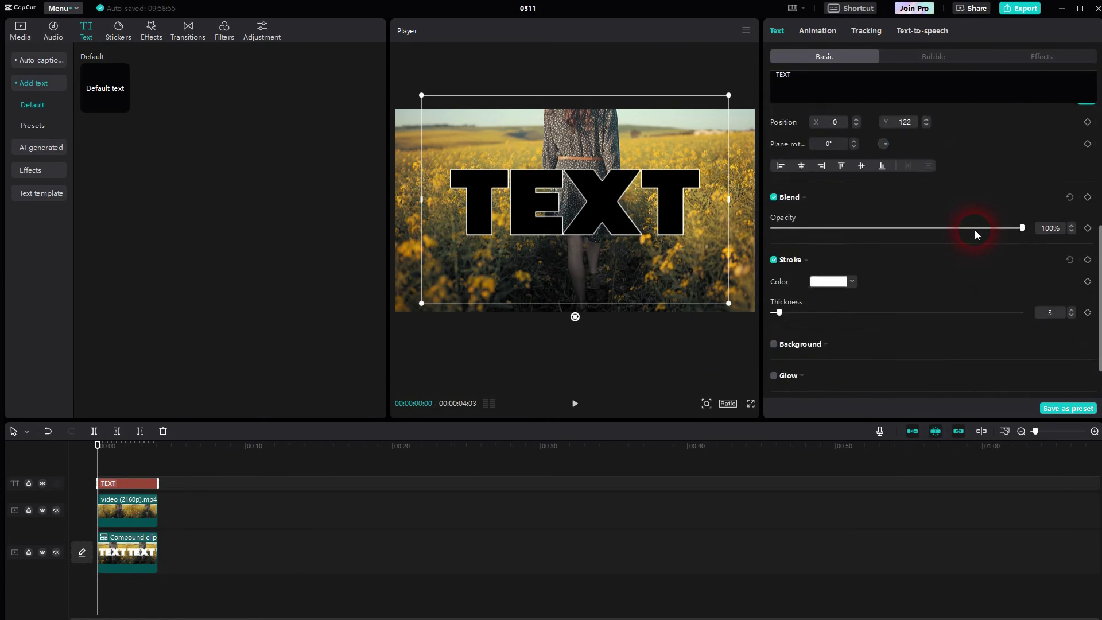
scroll(974, 230, "up", 3)
right_click(129, 481)
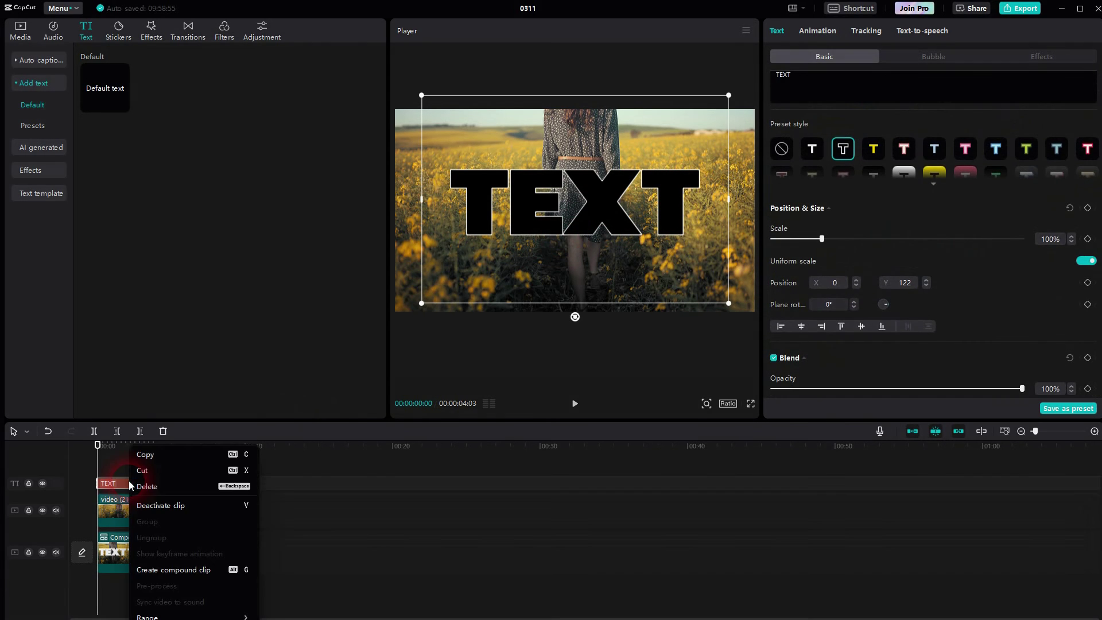
left_click(191, 571)
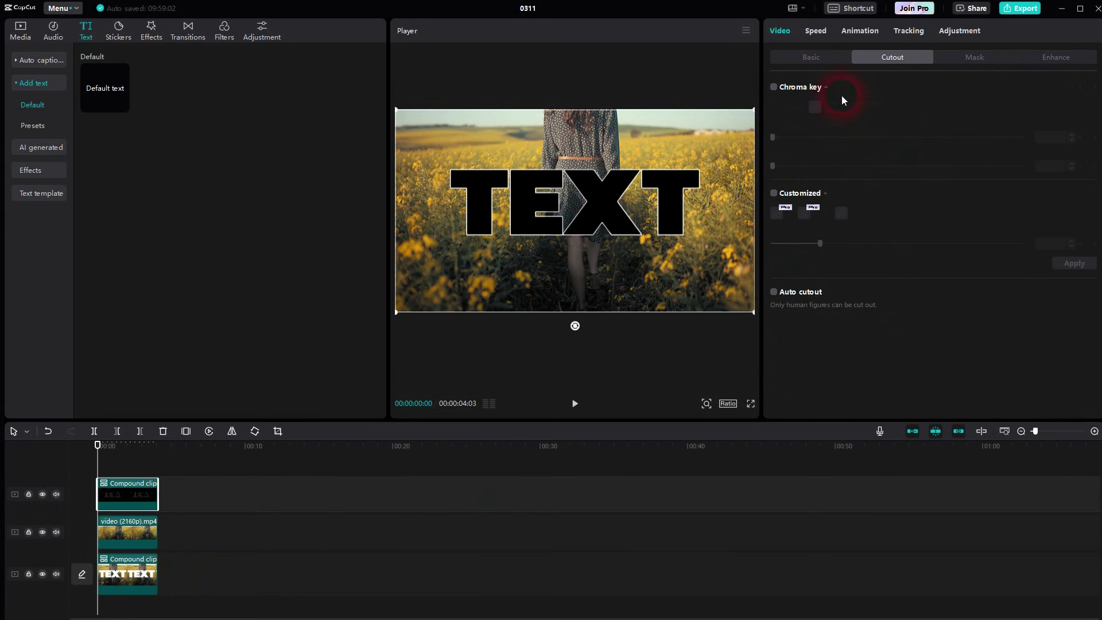
Set the top TEXT compound clip's blend mode to Screen and play the result.
left_click(816, 60)
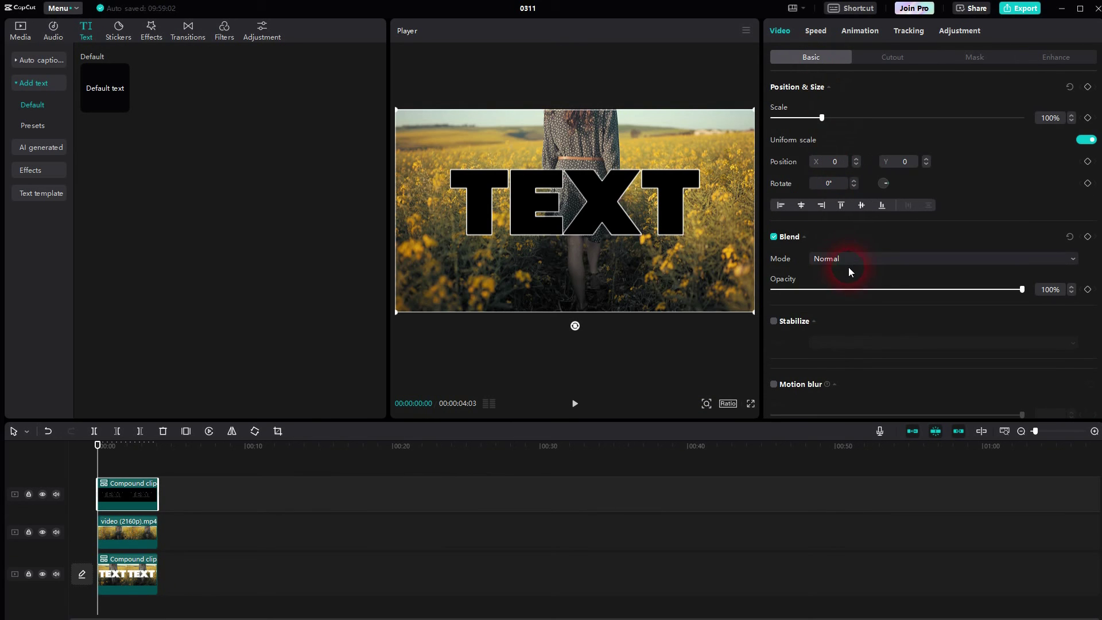
left_click(789, 239)
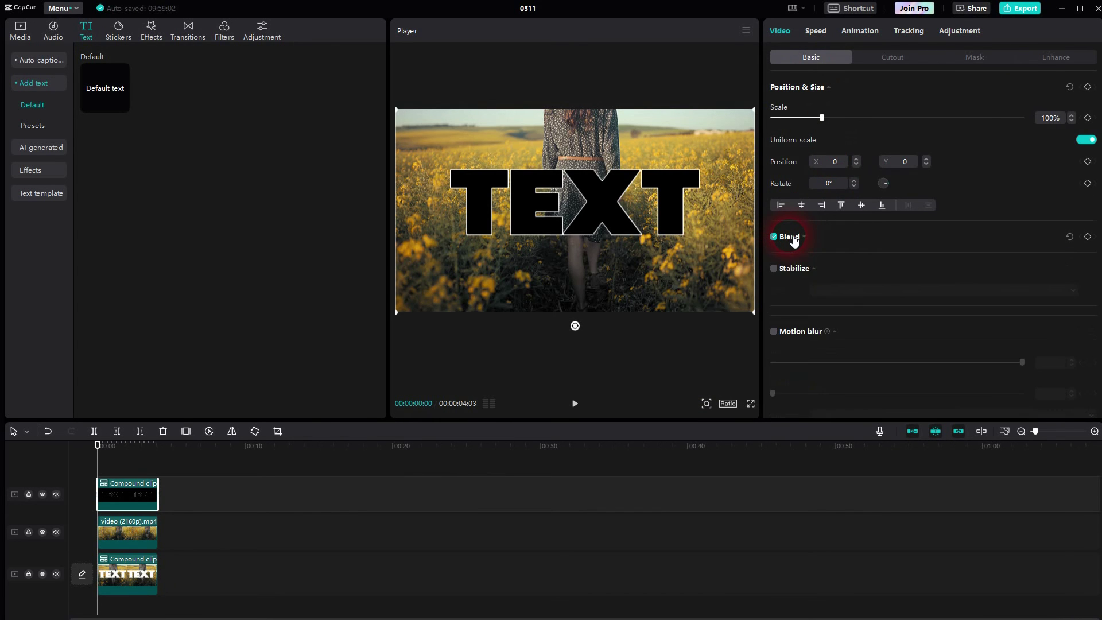
left_click(788, 239)
left_click(842, 258)
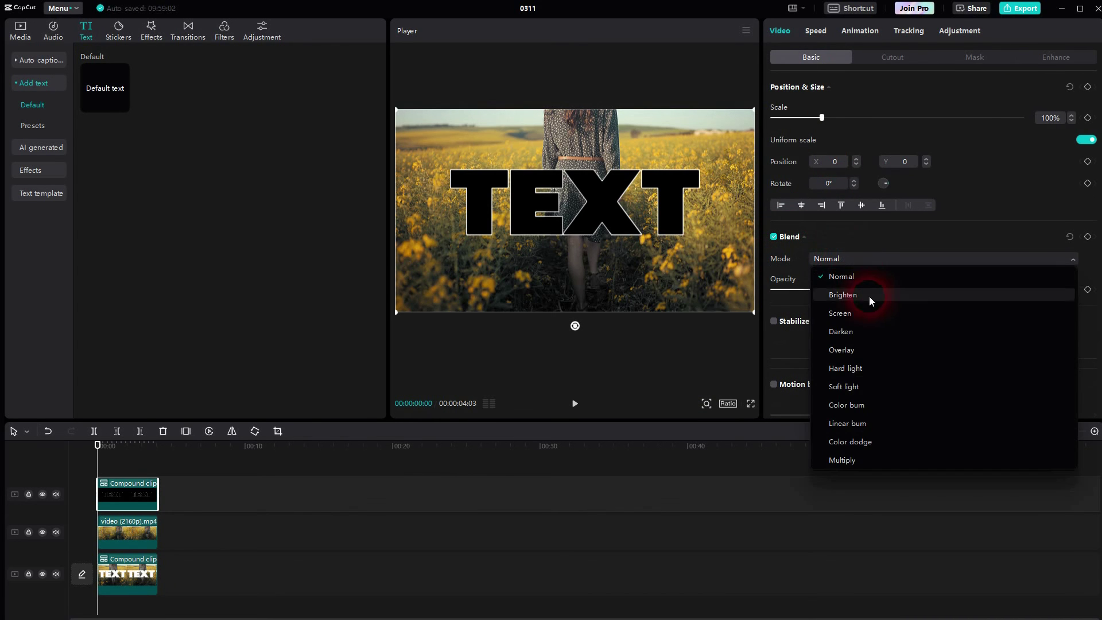
left_click(875, 314)
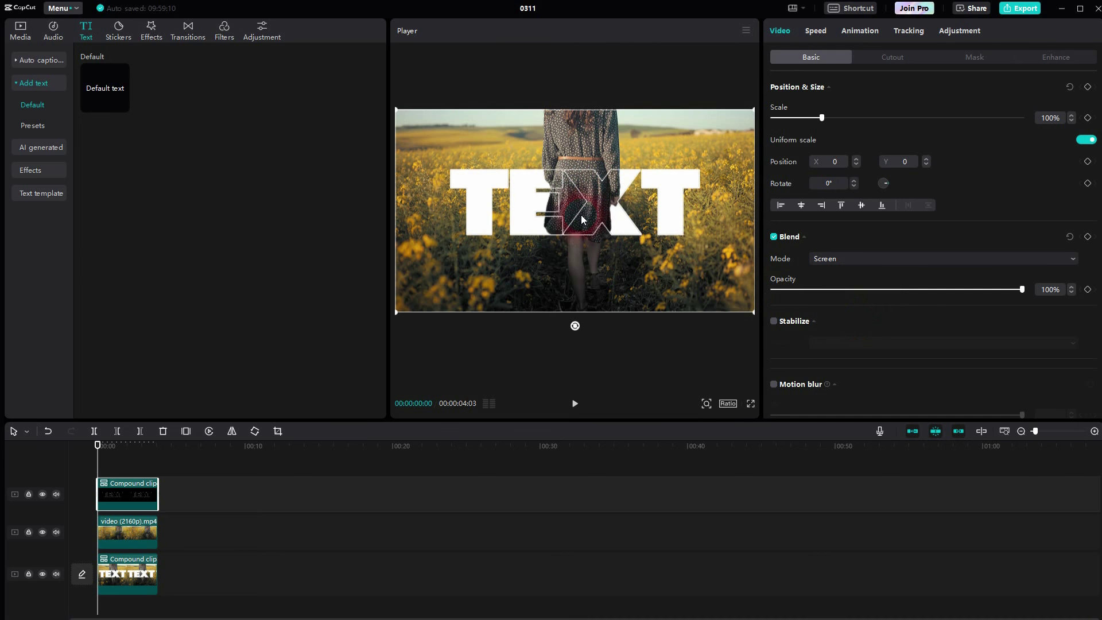
left_click(575, 404)
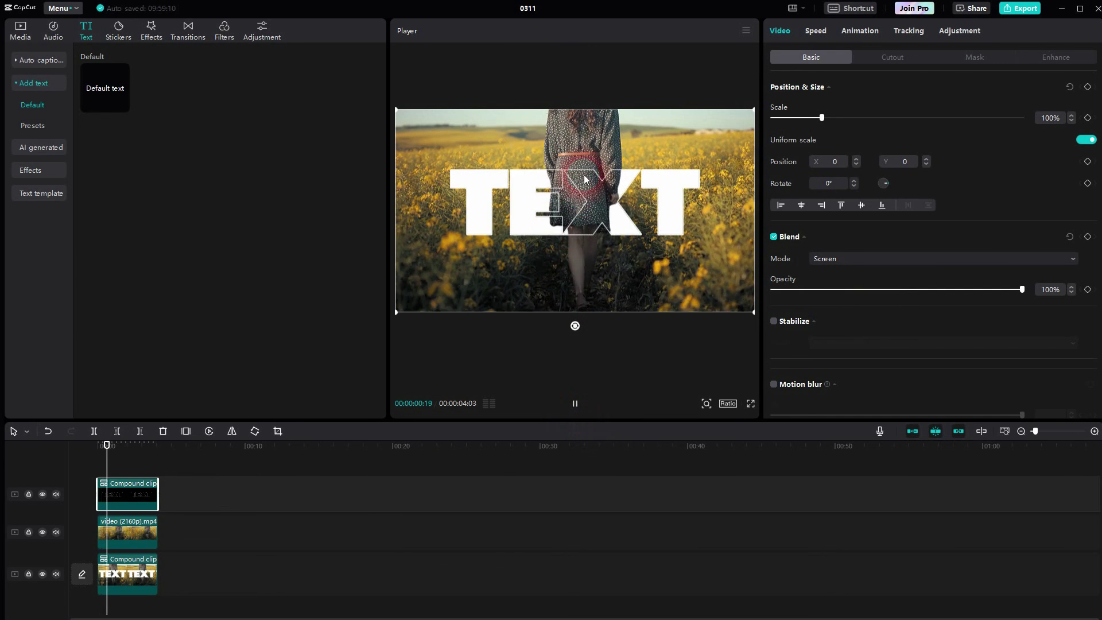